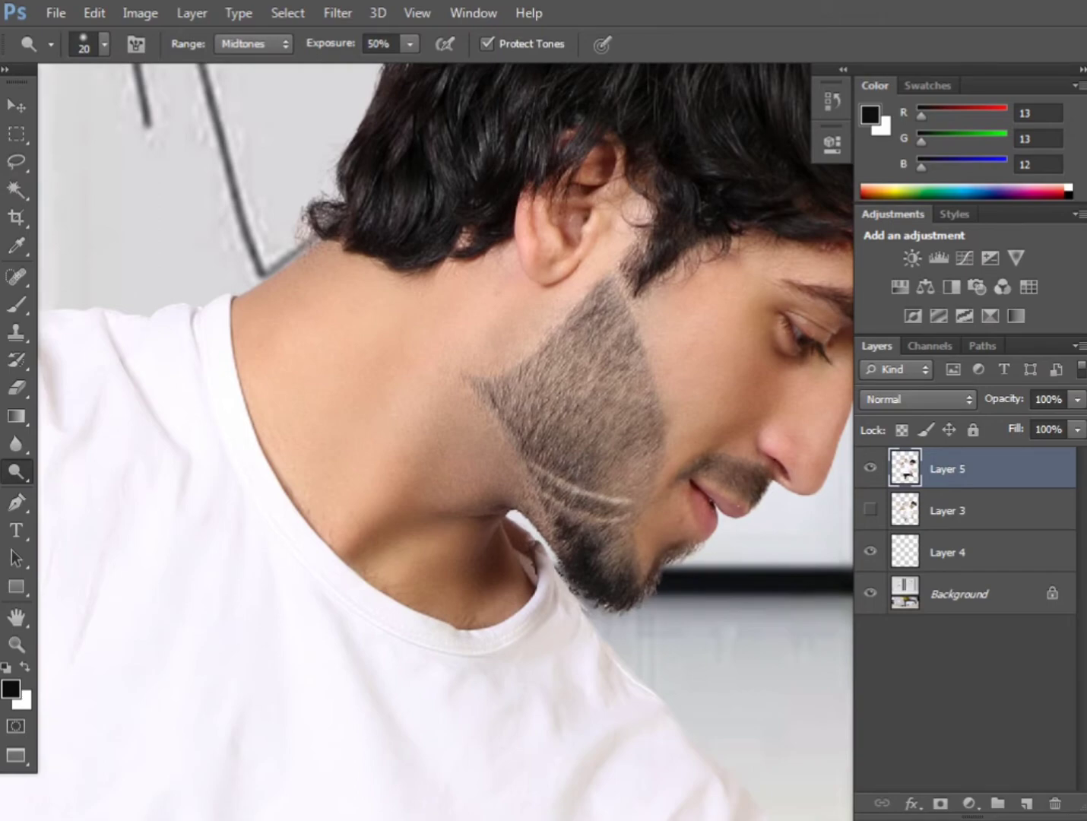
- Lighten the curved streaks across the bearded jaw on Layer 5 with the Dodge tool
left_click_drag(533, 467, 557, 480)
left_click_drag(622, 518, 541, 496)
scroll(663, 480, "down", 2)
scroll(665, 426, "down", 2)
left_click_drag(665, 426, 544, 284)
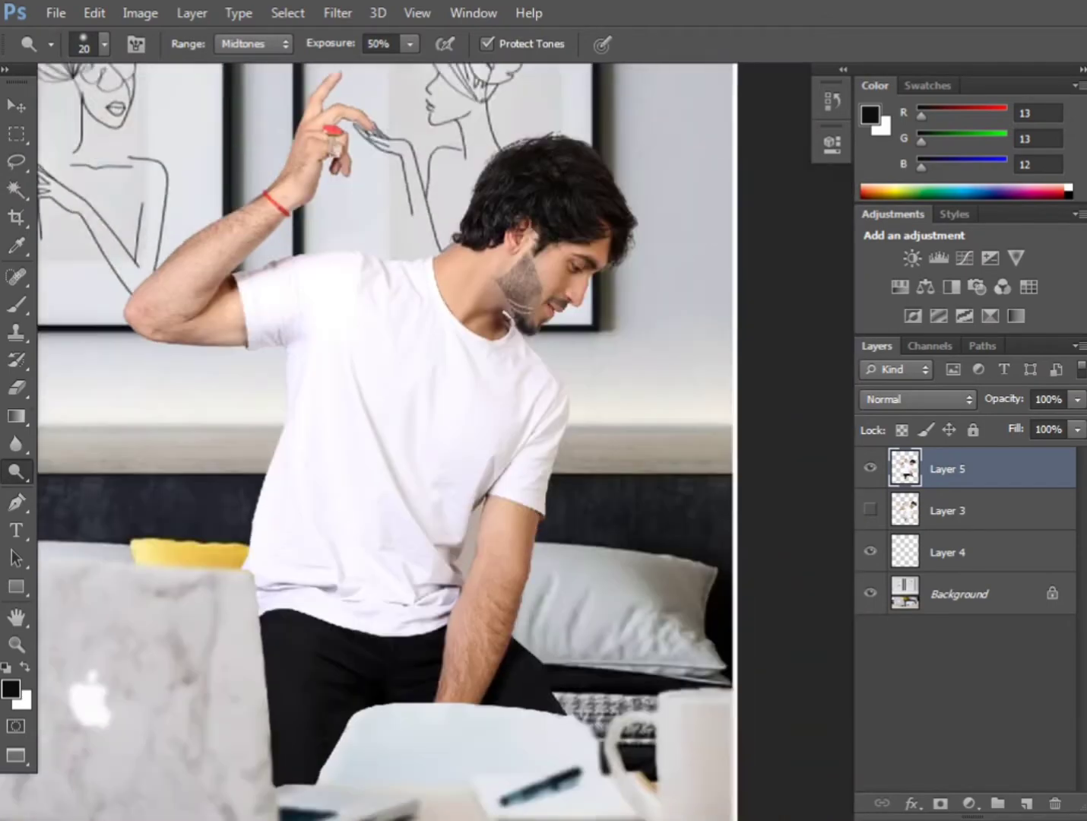
scroll(575, 365, "down", 1)
left_click_drag(575, 364, 601, 419)
left_click_drag(518, 330, 610, 430)
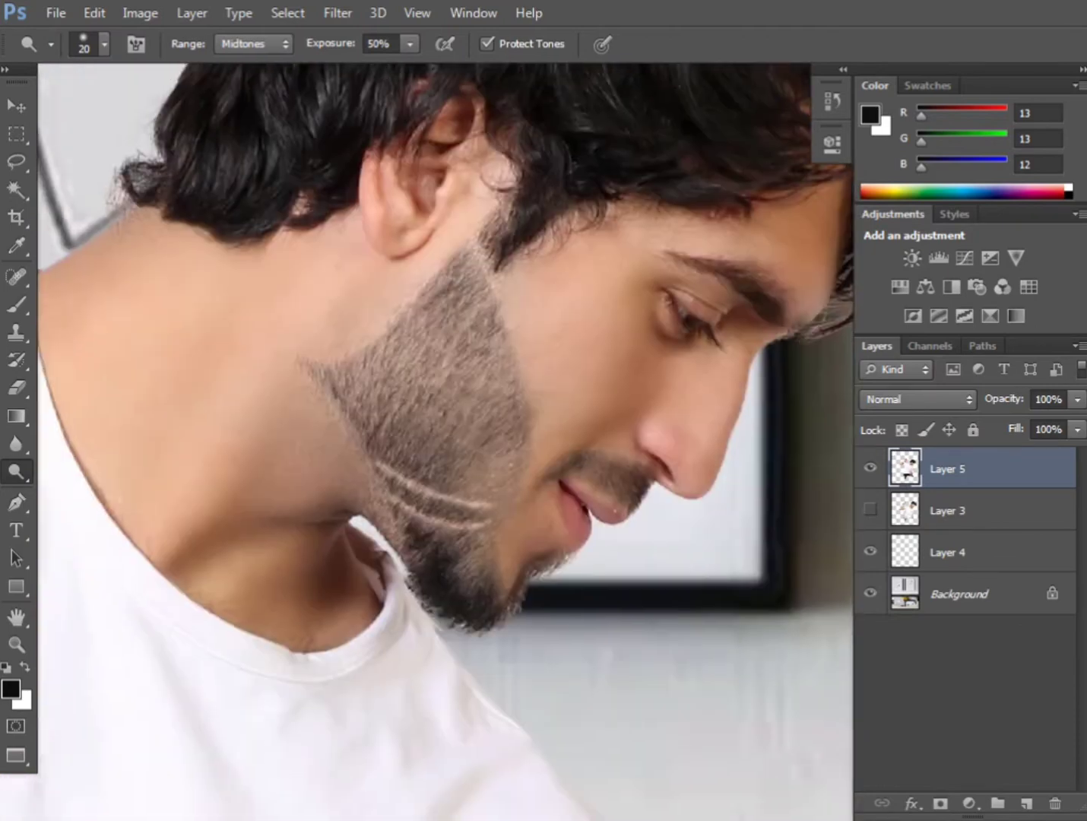
- Switch to the Blur tool and set its brush size to 52 for softening the cutout's edges
scroll(496, 459, "down", 2)
scroll(475, 571, "up", 4)
left_click_drag(487, 543, 468, 566)
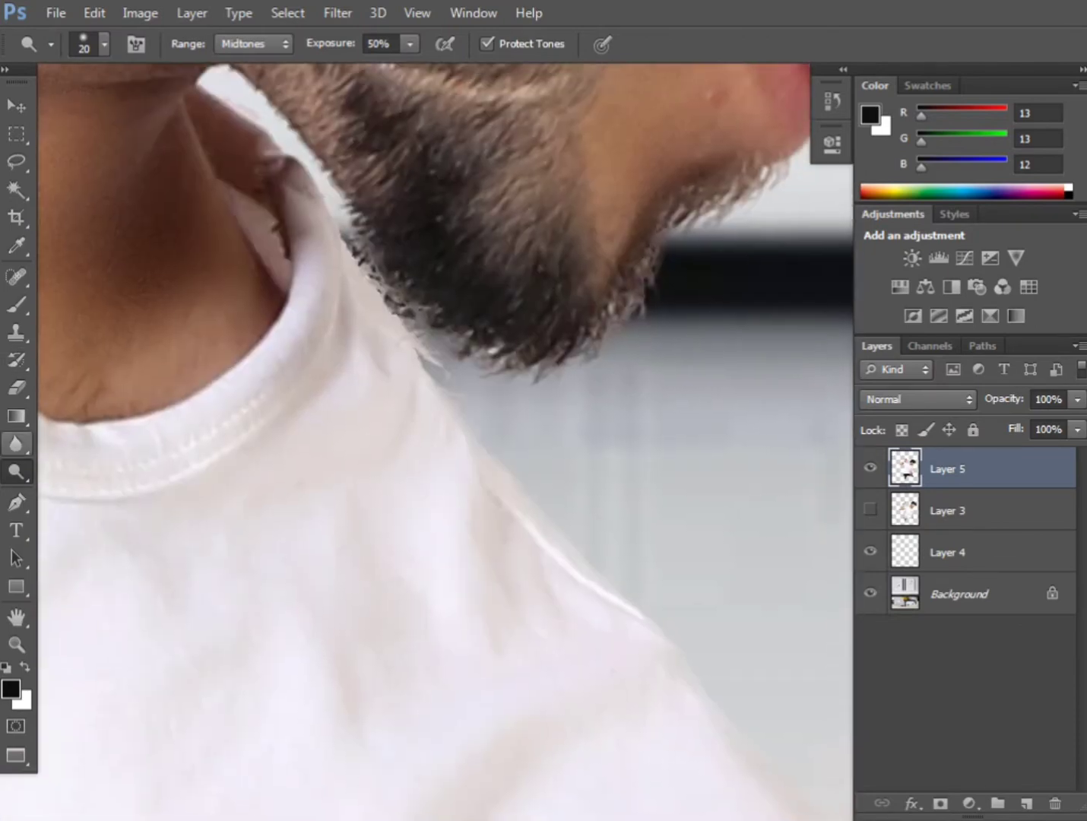
left_click(16, 444)
right_click(542, 430)
left_click_drag(583, 484, 615, 484)
key("Escape")
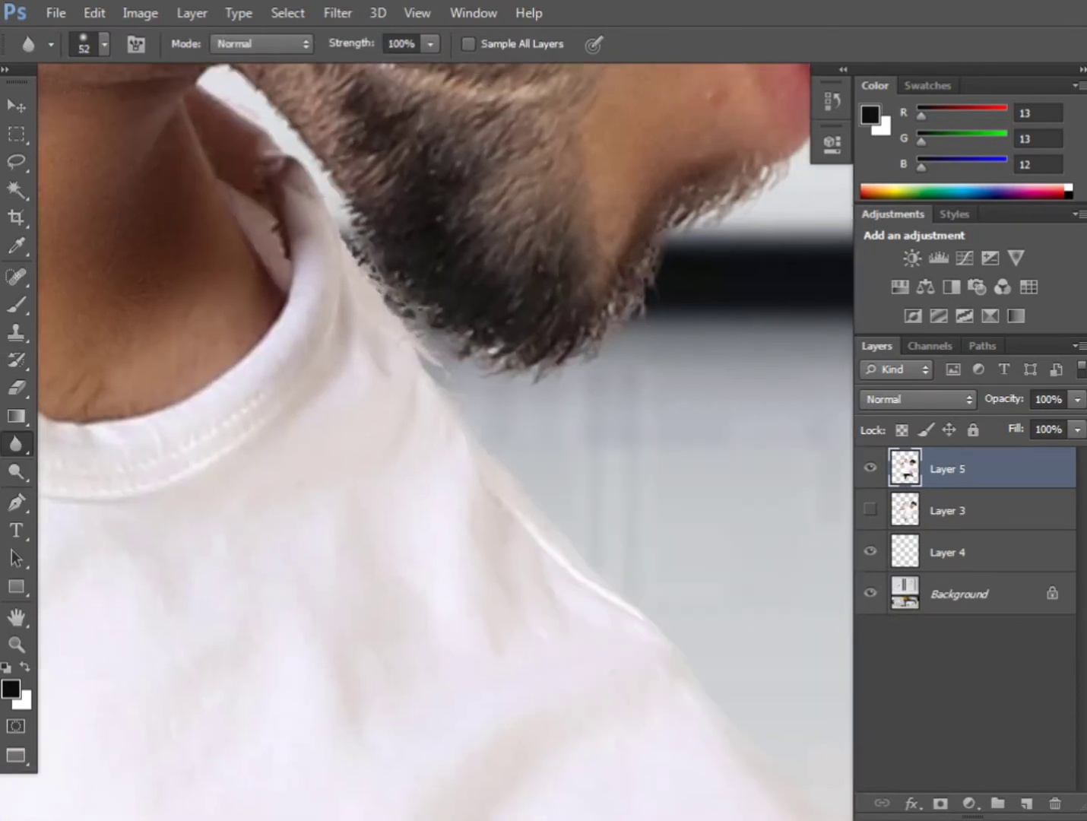
- Blur the man's cutout edge along the white shirt's shoulder and down the lowered arm's sleeve to its hem
left_click_drag(646, 547, 186, 175)
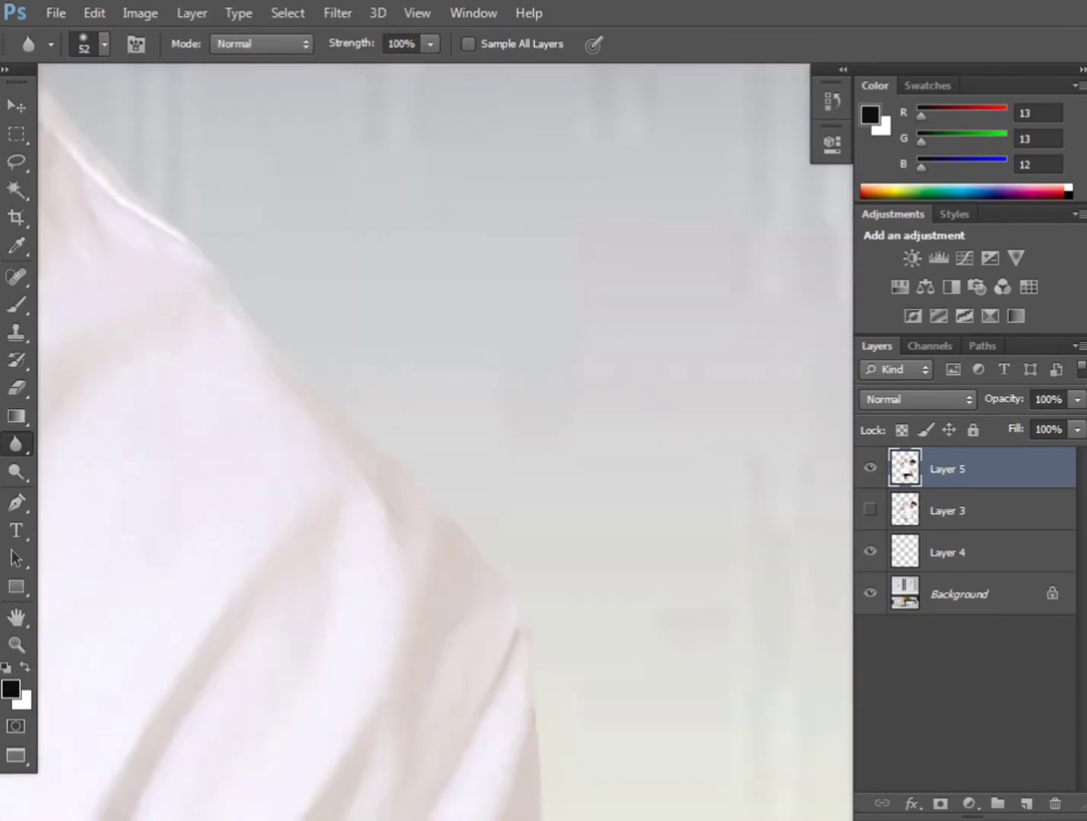
left_click_drag(487, 669, 486, 176)
left_click_drag(426, 592, 536, 231)
left_click_drag(448, 608, 543, 226)
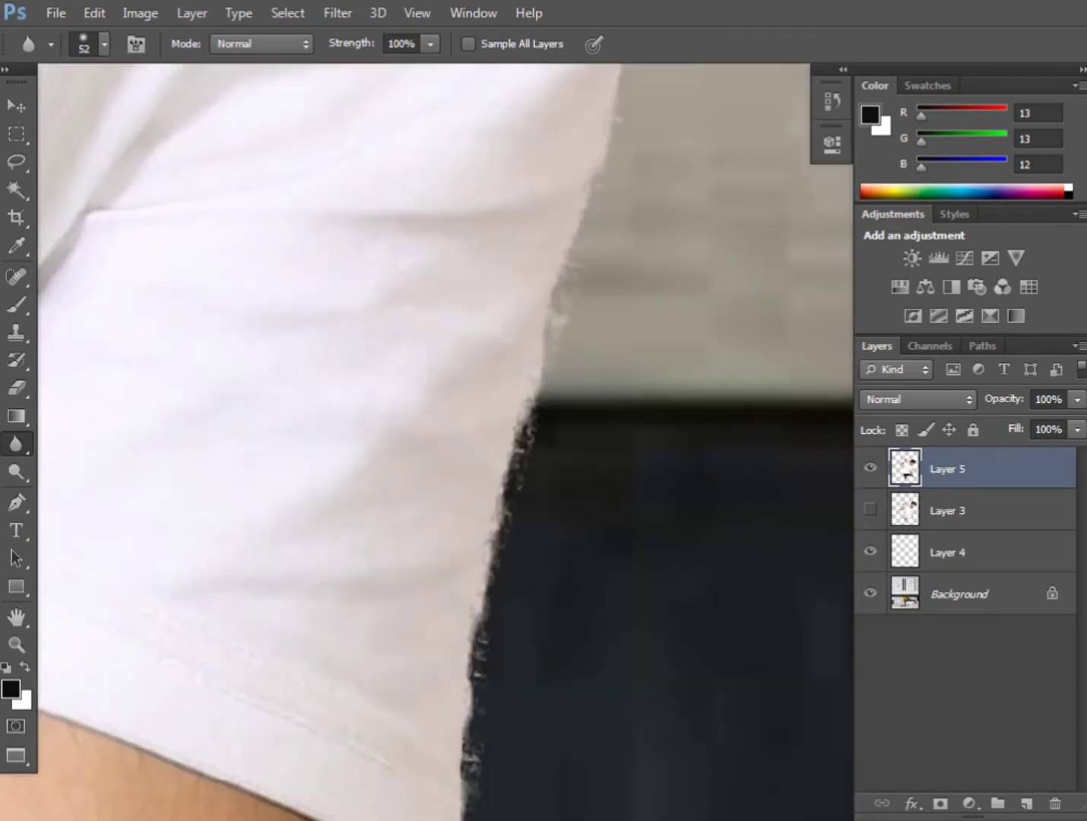
scroll(444, 441, "down", 5)
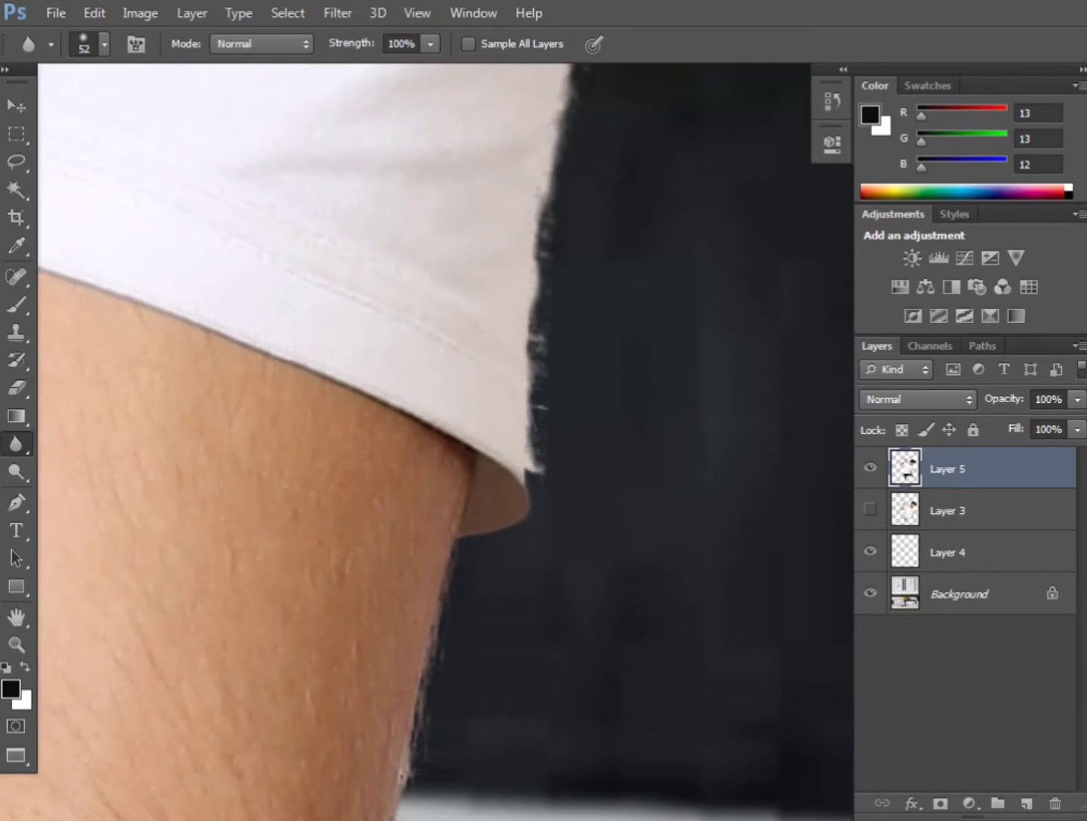
- Soften the outer edge of the lowered arm from the sleeve down to the black trousers
scroll(445, 442, "down", 5)
scroll(446, 441, "down", 5)
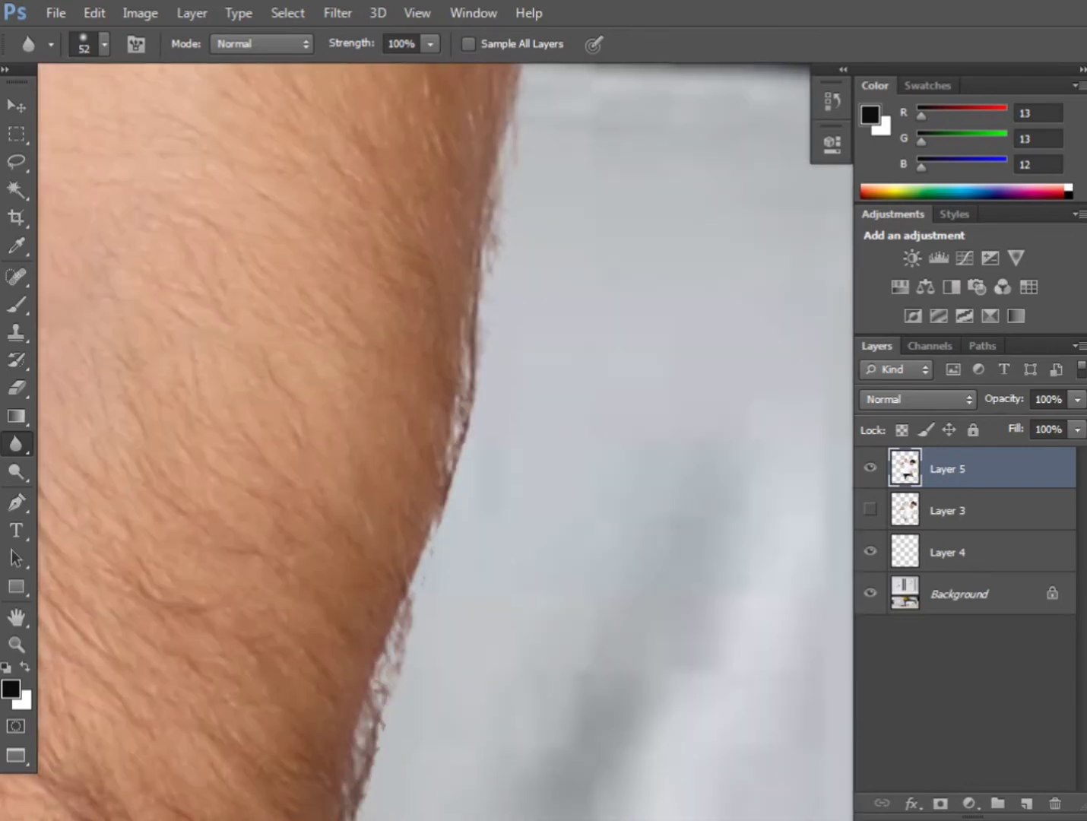
scroll(445, 441, "down", 3)
scroll(445, 441, "down", 5)
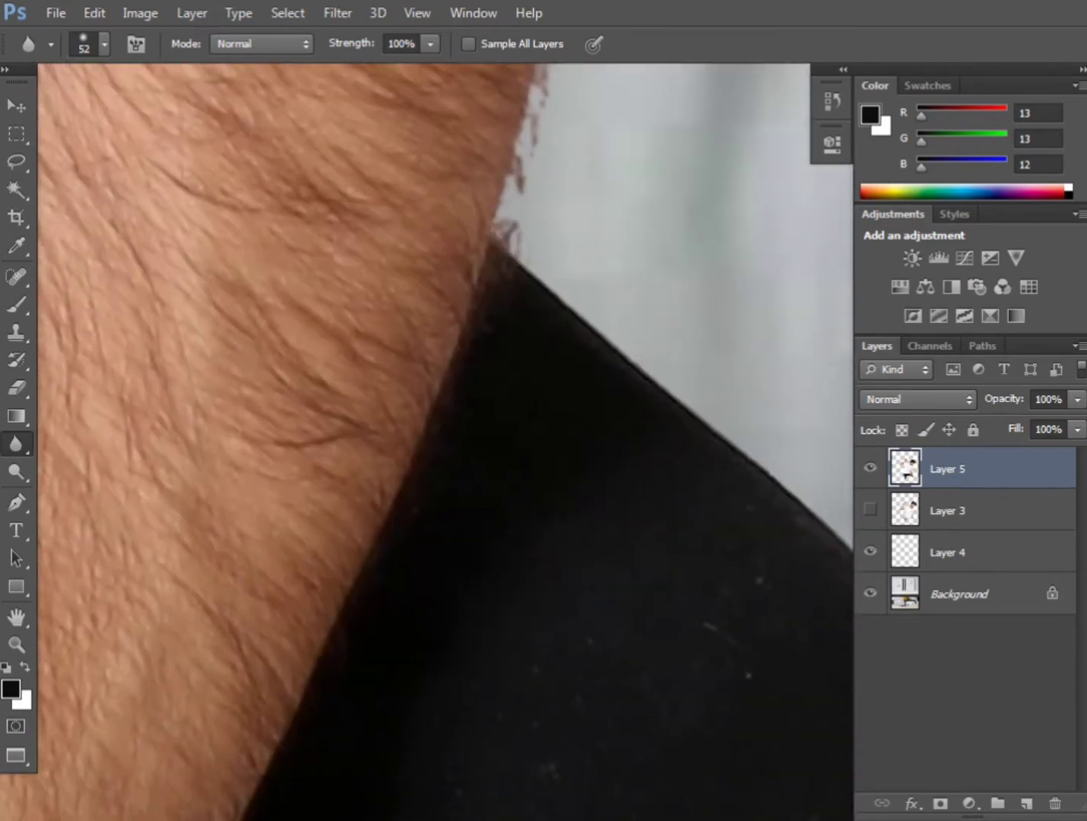
- Blur the outer edge of the black trousers from the forearm down to the white chair
left_click_drag(590, 535, 300, 347)
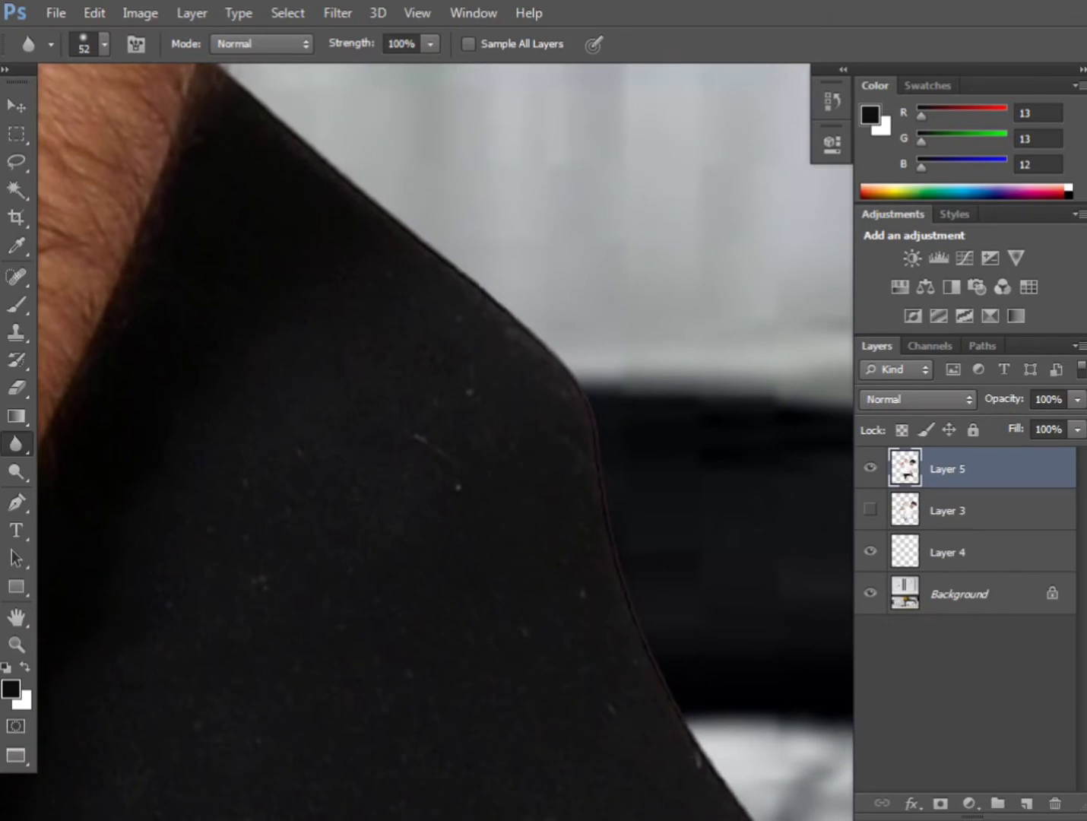
scroll(445, 441, "down", 5)
scroll(445, 442, "down", 3)
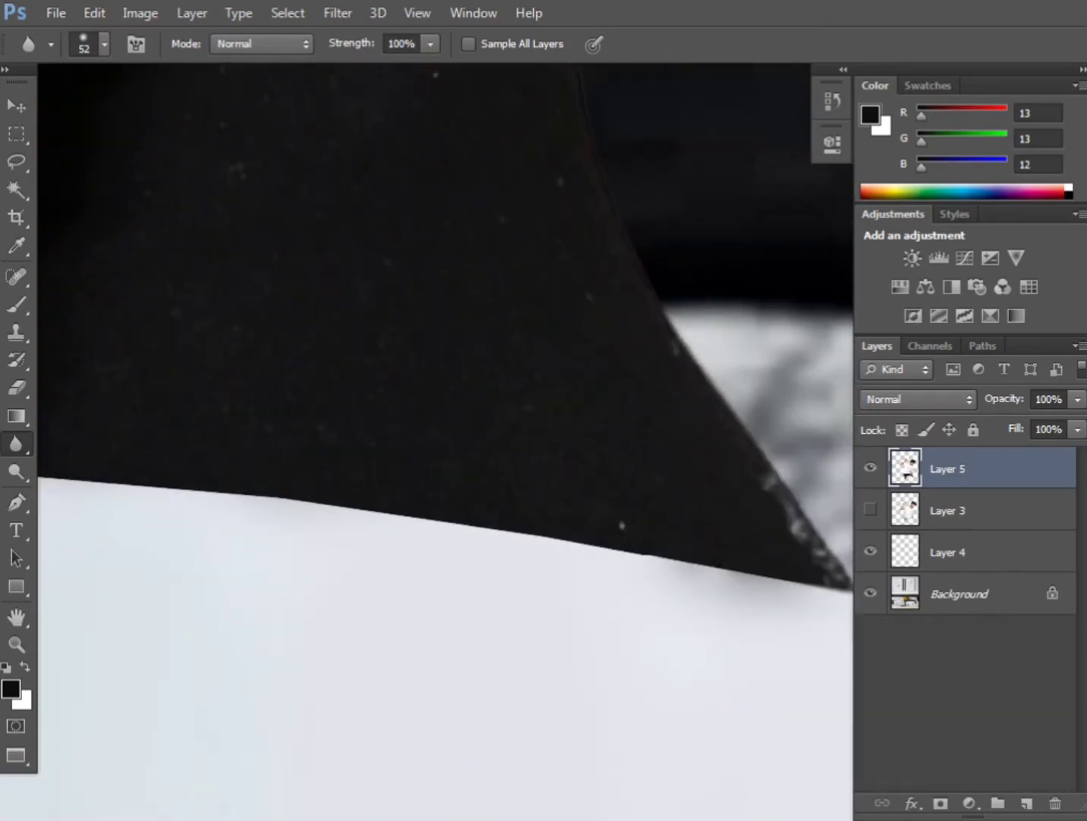
- Blur the boundary where the trousers and forearm meet the white chair, following its top and curved side
left_click_drag(748, 574, 275, 497)
mouse_move(275, 498)
left_mouse_down()
mouse_move(683, 522)
mouse_move(305, 491)
left_mouse_up()
mouse_move(305, 491)
left_mouse_down()
mouse_move(681, 520)
mouse_move(581, 510)
left_mouse_up()
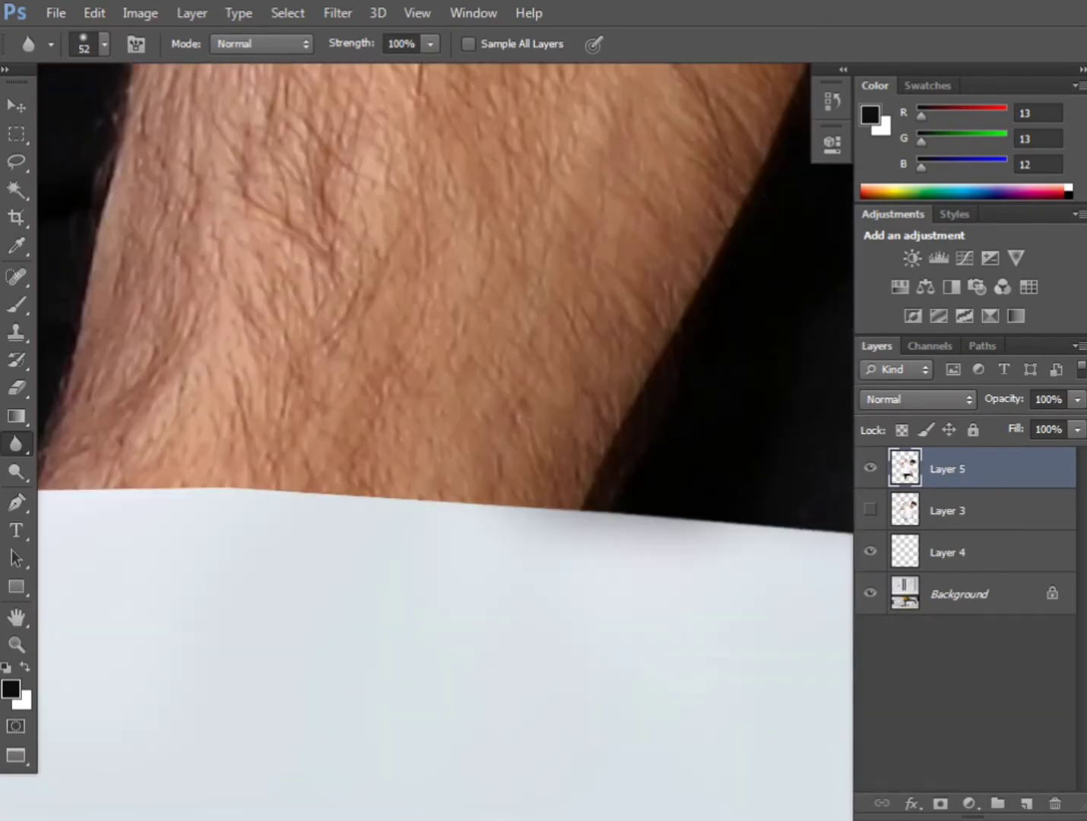
scroll(444, 380, "left", 10)
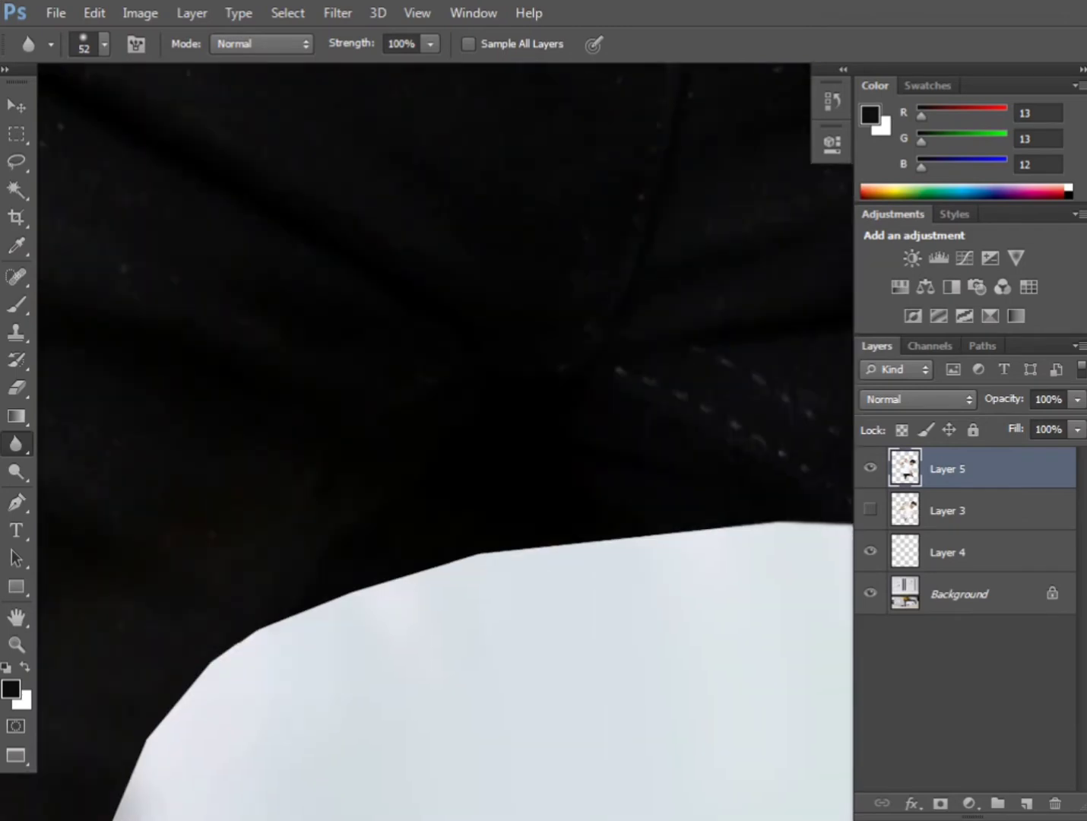
mouse_move(730, 527)
left_mouse_down()
mouse_move(247, 637)
mouse_move(154, 729)
left_mouse_up()
mouse_move(155, 729)
left_mouse_down()
mouse_move(439, 423)
mouse_move(327, 651)
left_mouse_up()
left_click_drag(327, 650, 423, 537)
left_click_drag(423, 536, 293, 766)
mouse_move(292, 766)
left_mouse_down()
mouse_move(547, 263)
mouse_move(414, 536)
mouse_move(357, 581)
left_mouse_up()
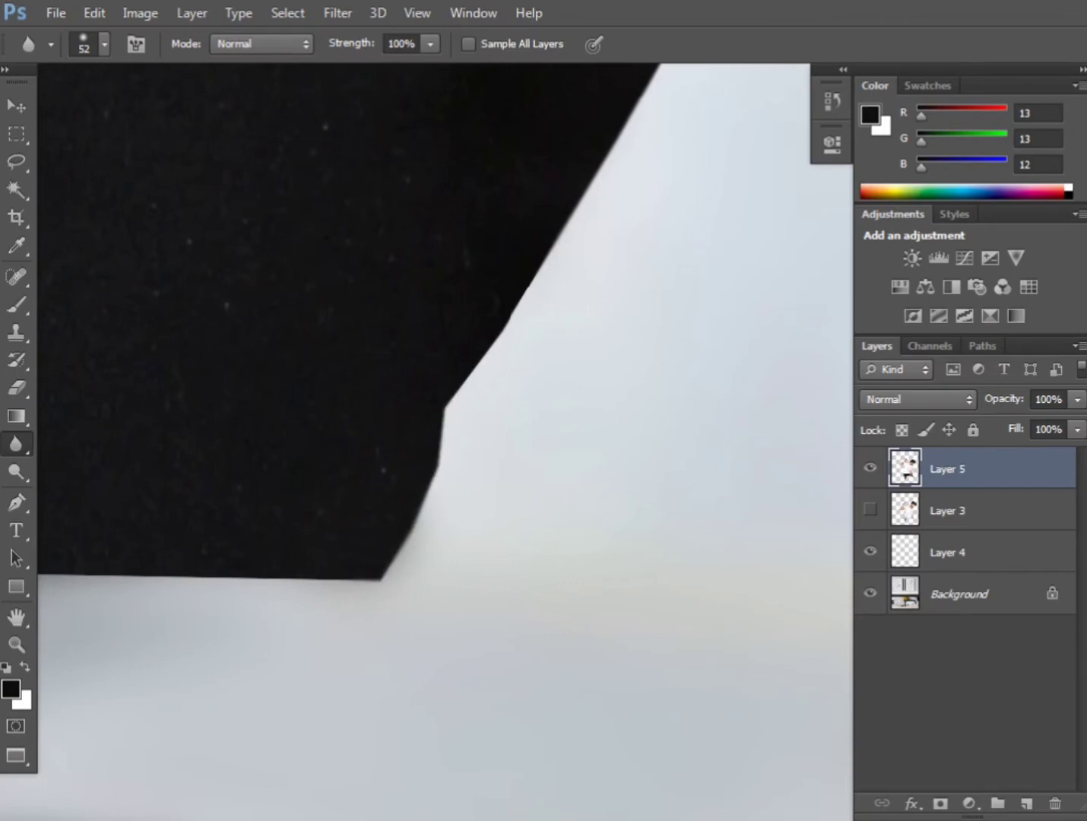
- Soften the trousers' lower corner and their long straight edge beside the laptop
scroll(444, 380, "left", 6)
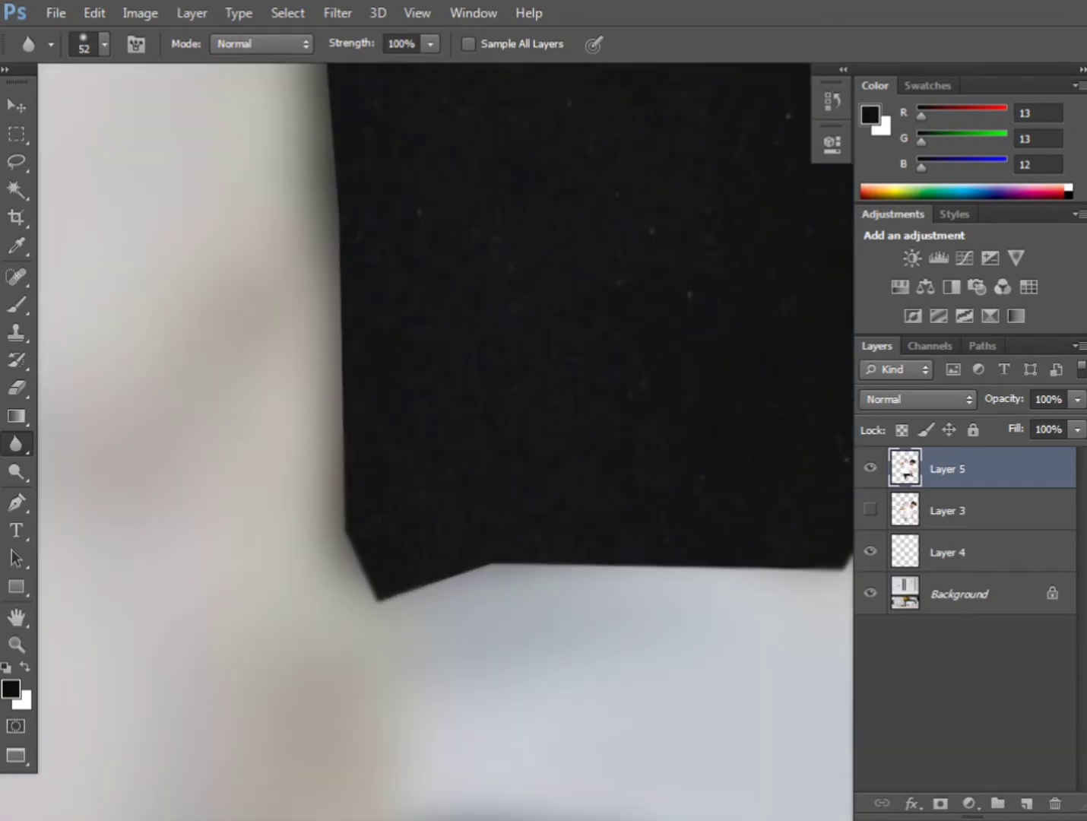
left_click_drag(426, 266, 434, 354)
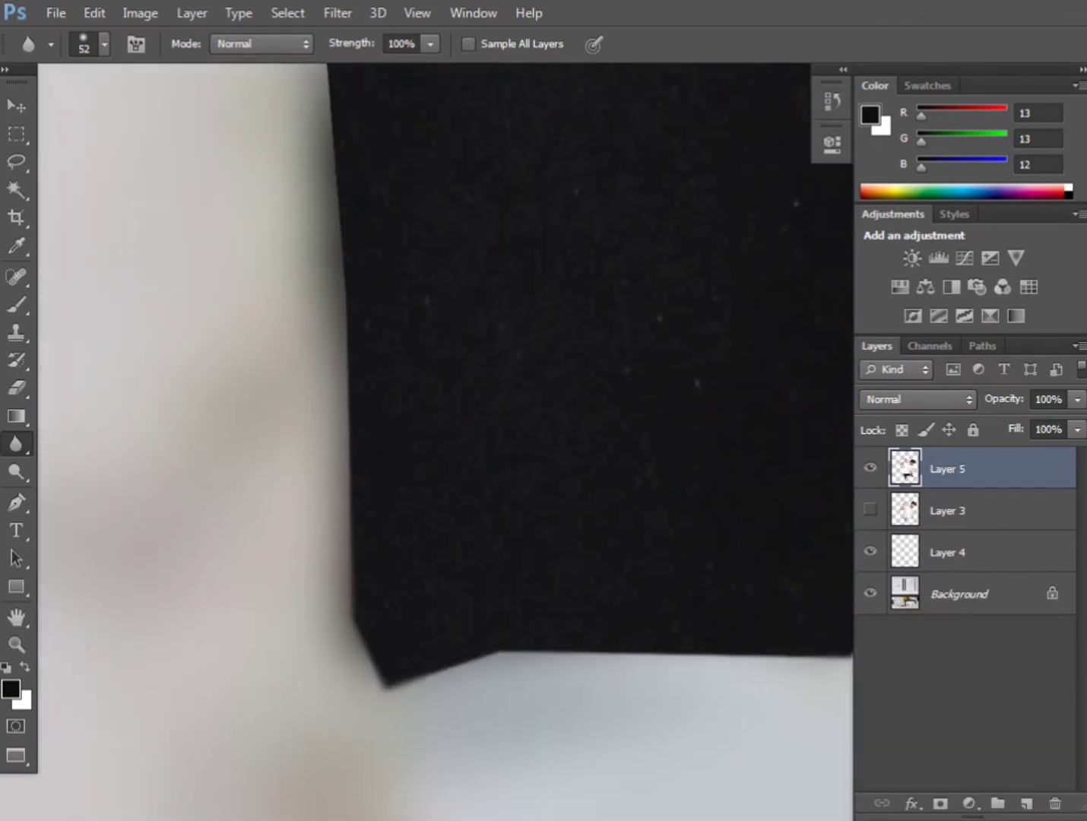
scroll(445, 380, "down", 5)
scroll(444, 380, "left", 2)
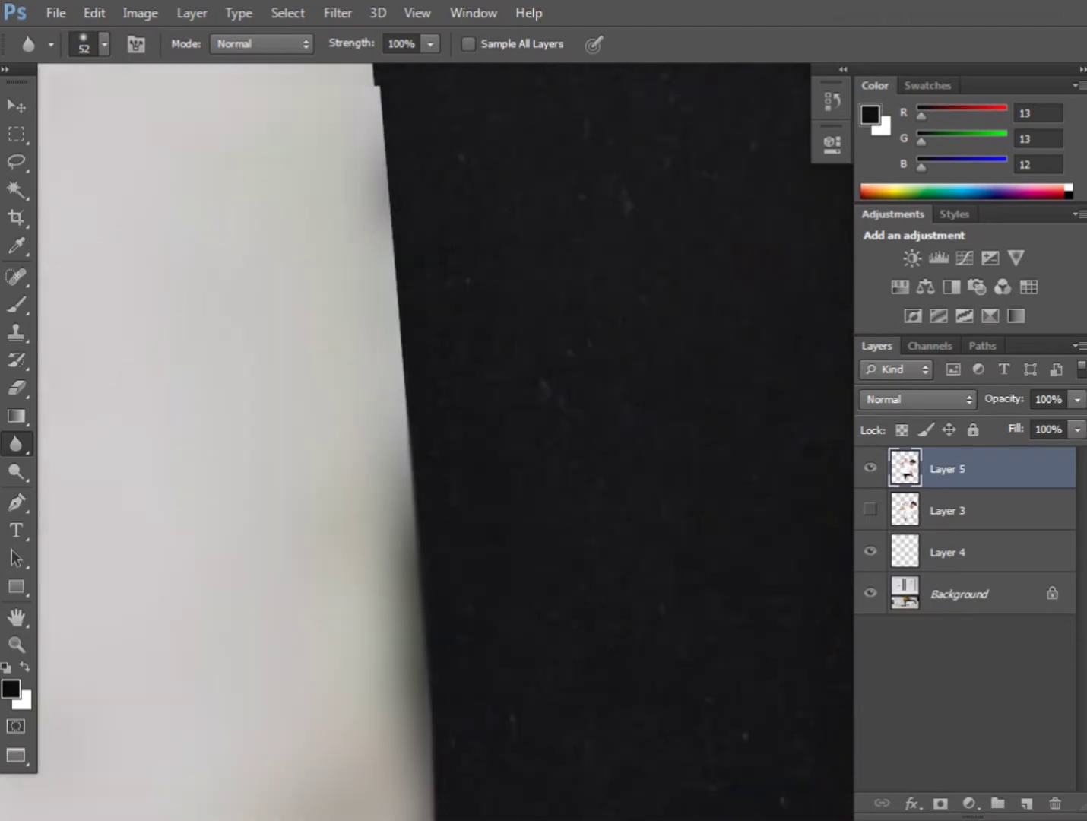
scroll(445, 380, "left", 1)
left_click_drag(434, 509, 422, 372)
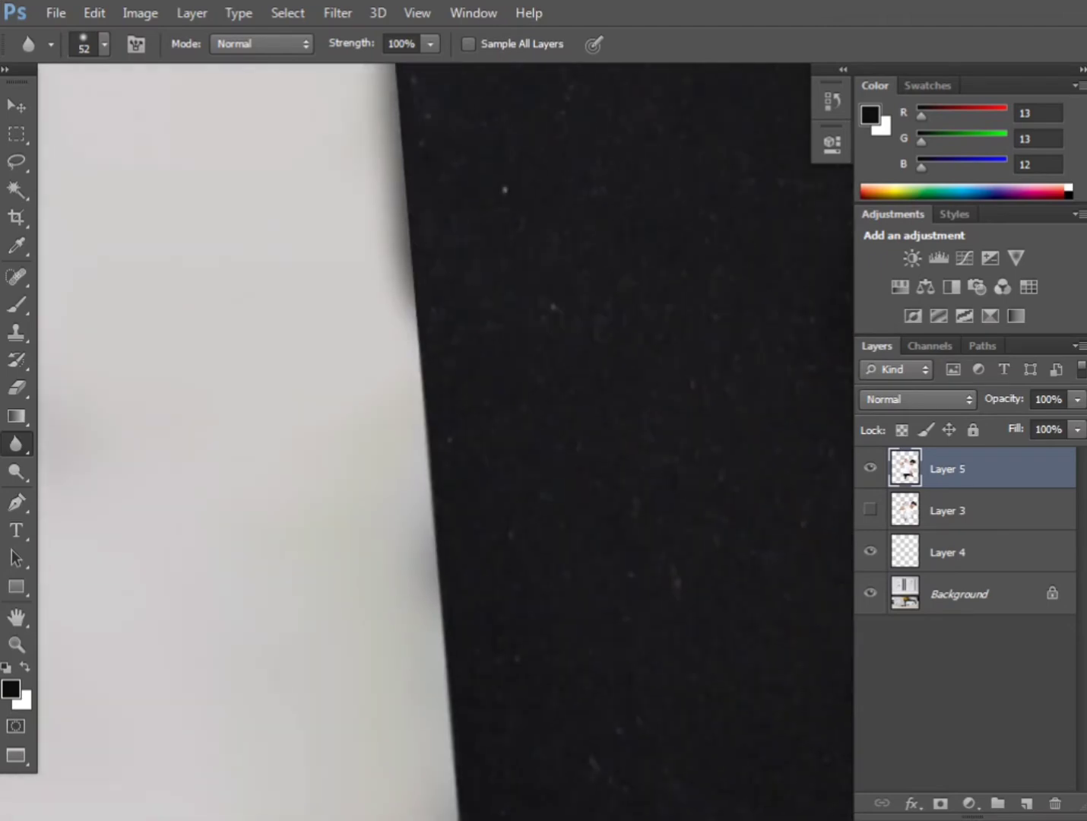
scroll(445, 441, "up", 3)
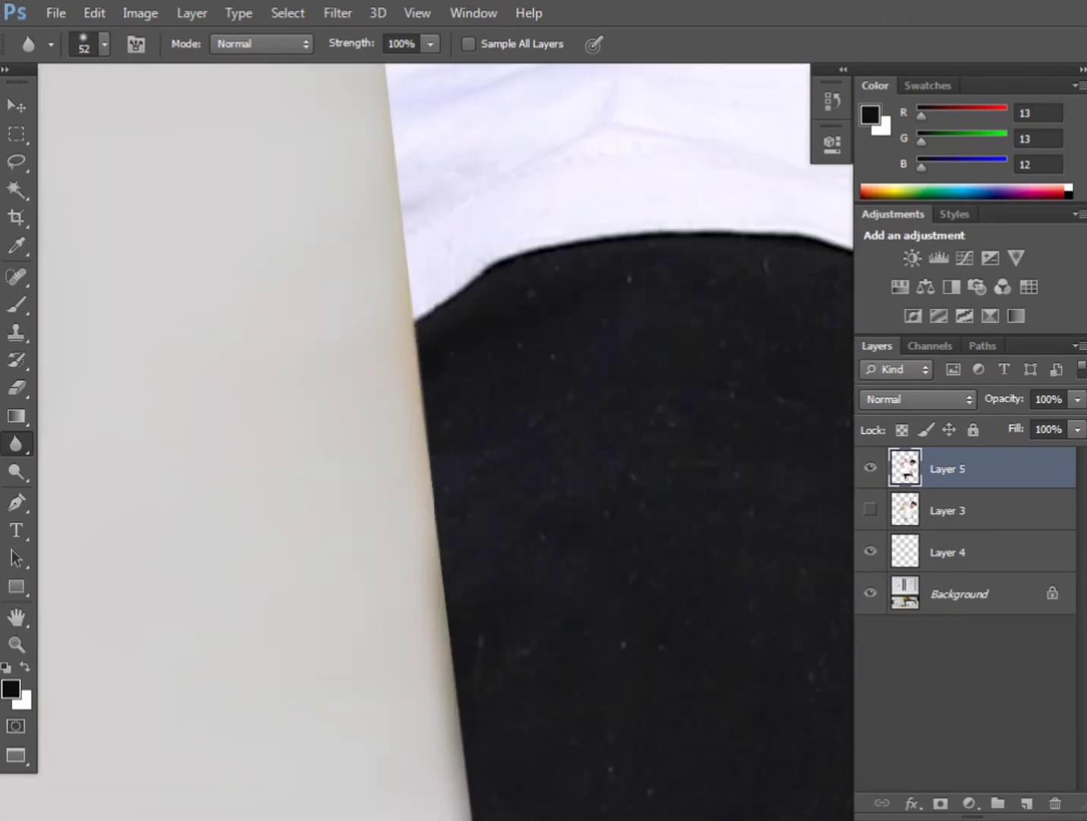
- Blur the shirt's side edge from the laptop past the yellow cushion up to the armpit
scroll(444, 440, "up", 5)
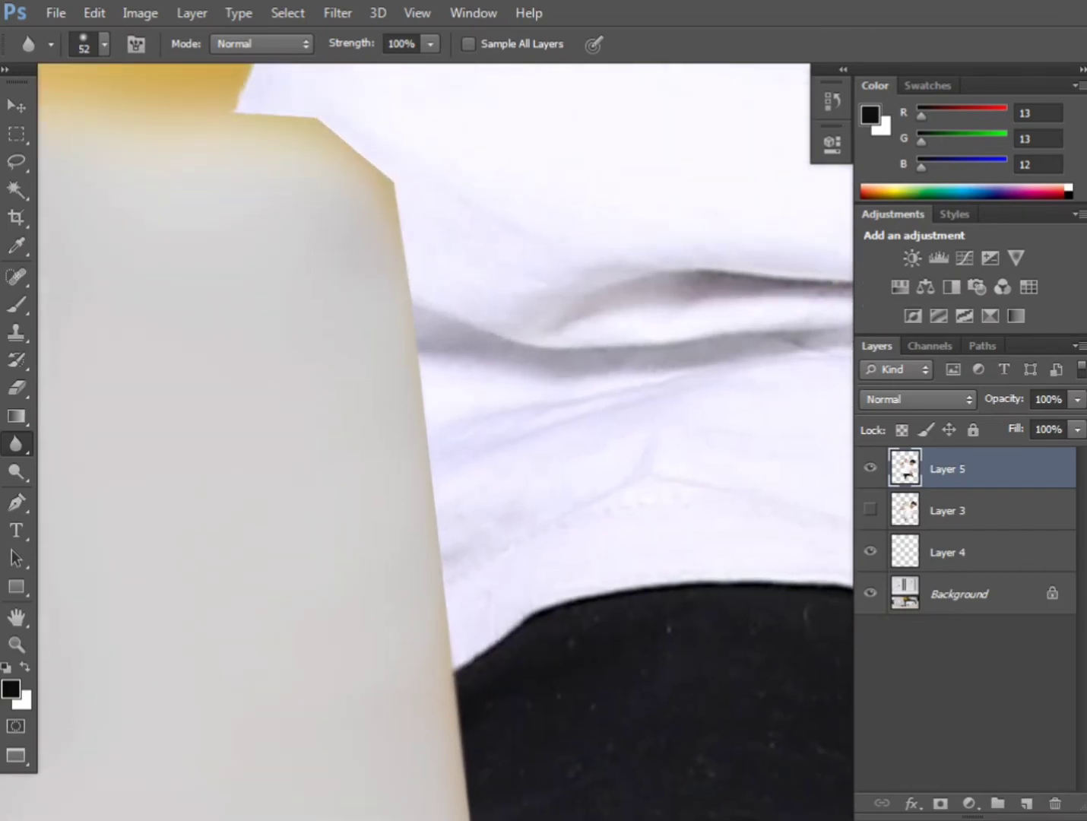
scroll(445, 440, "up", 5)
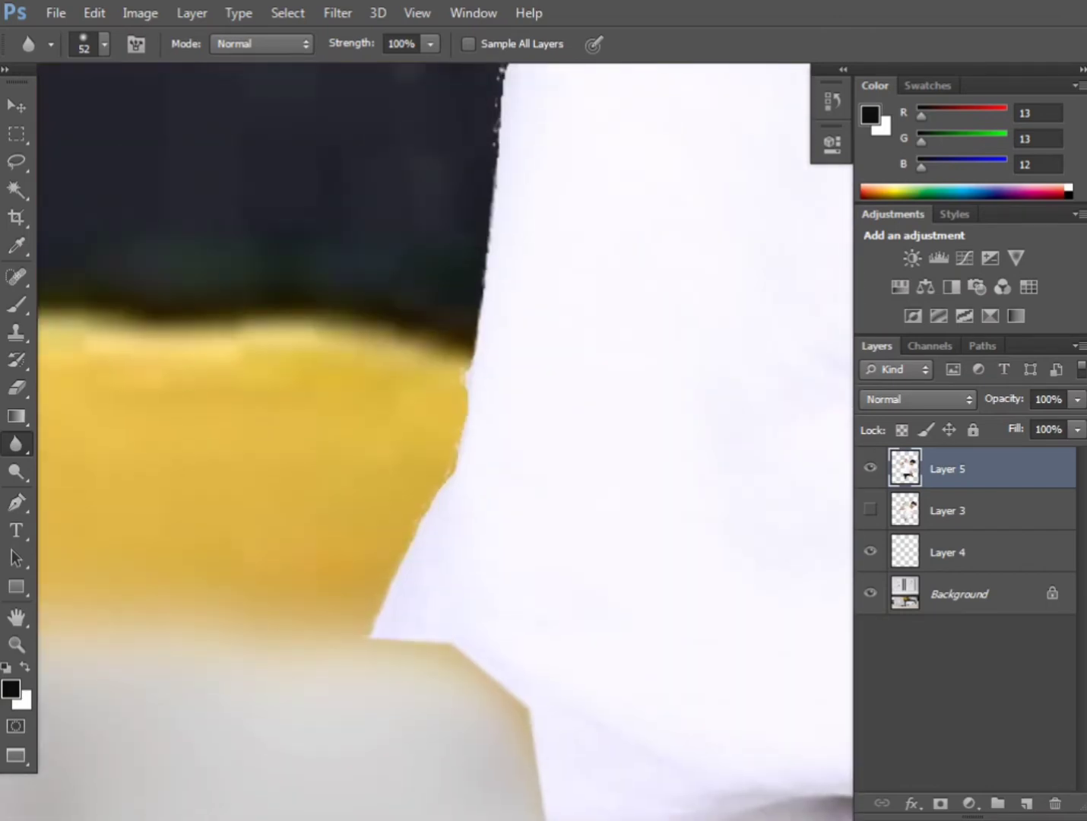
scroll(444, 440, "up", 4)
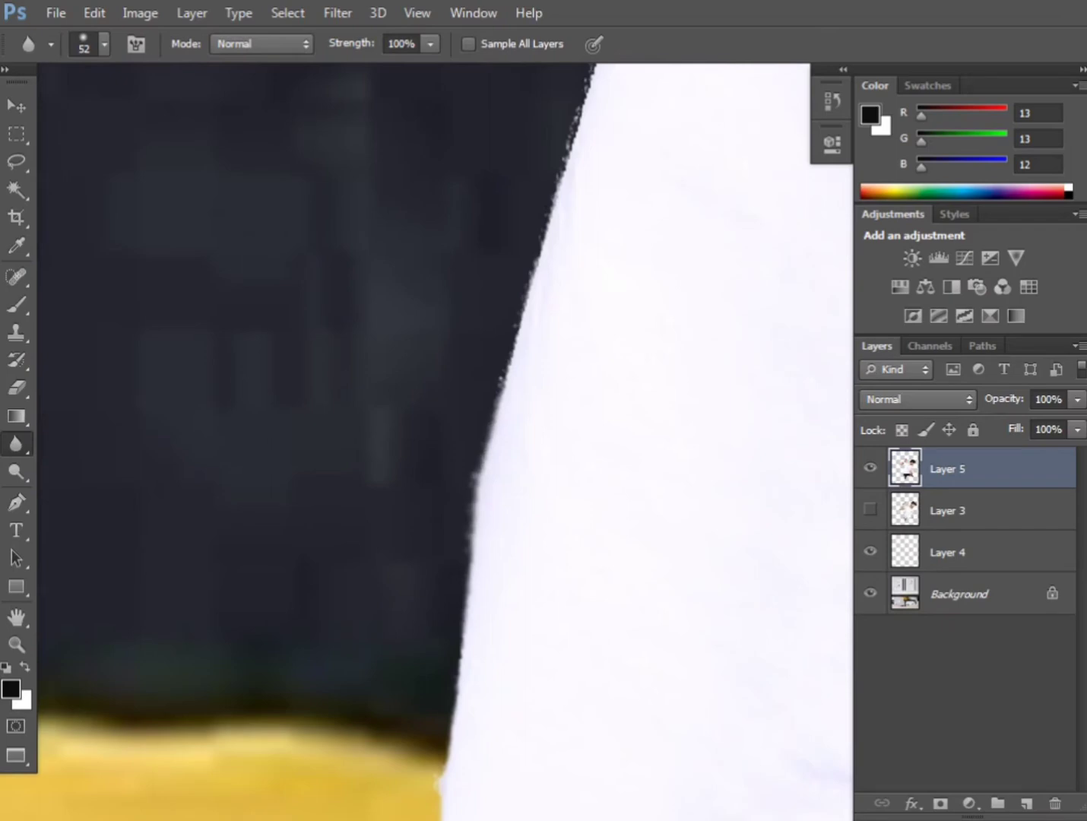
scroll(445, 441, "up", 4)
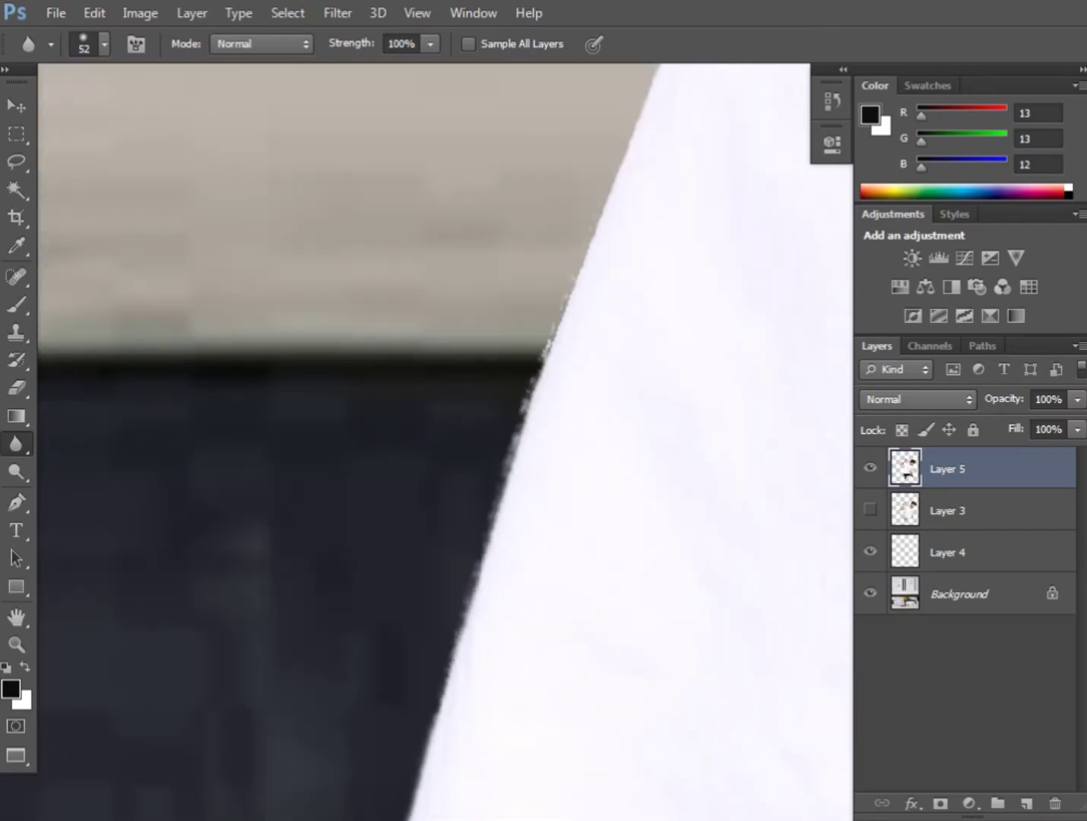
scroll(551, 338, "up", 12)
scroll(445, 440, "up", 10)
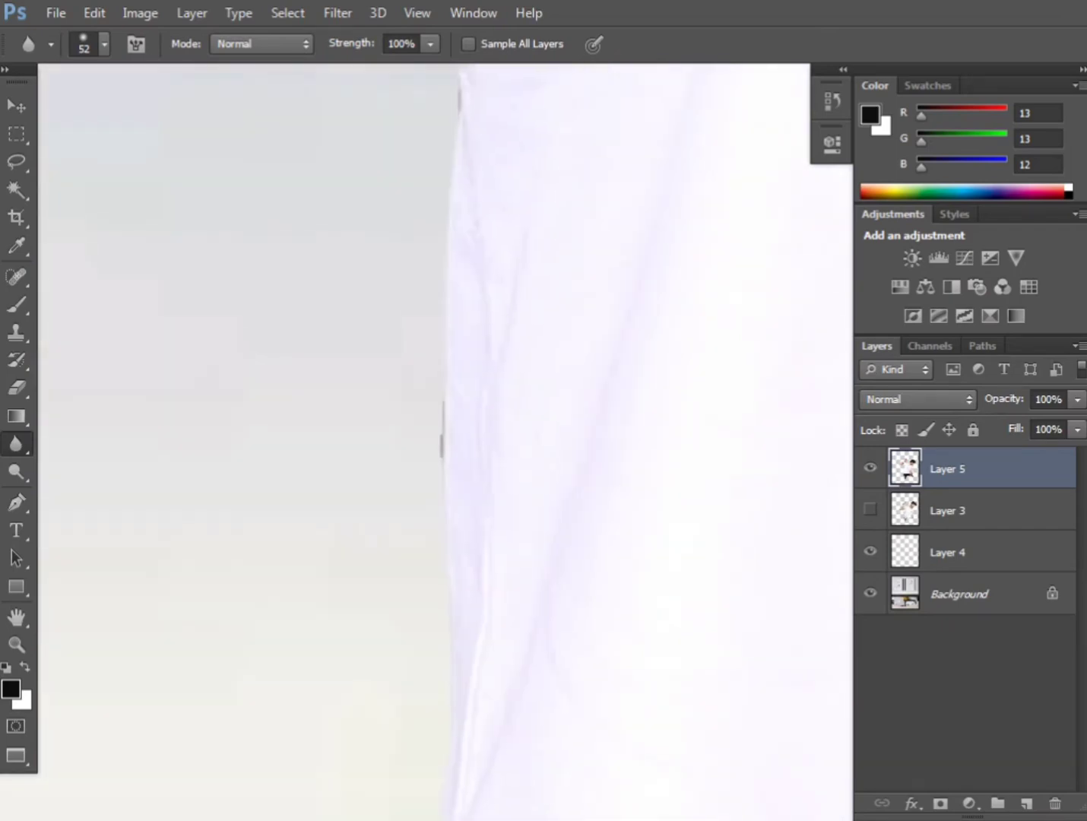
scroll(444, 441, "up", 10)
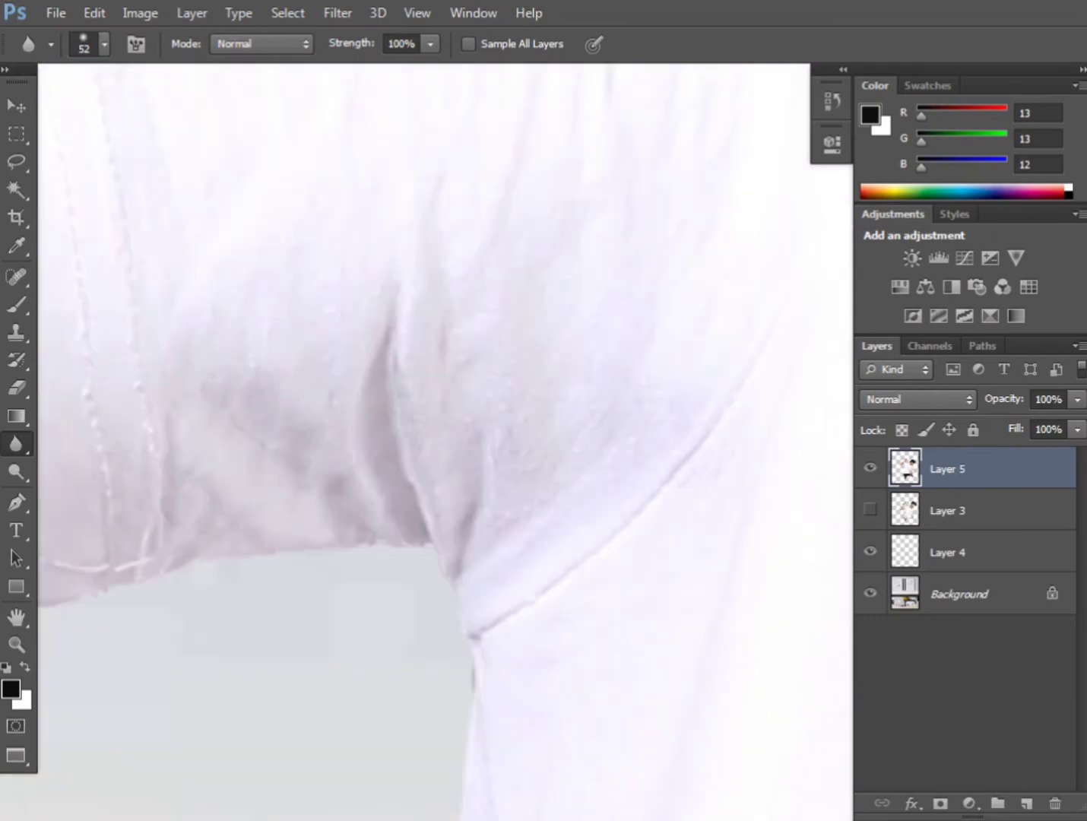
- Soften the underside of the raised arm's sleeve and the skin edge around the elbow
left_click_drag(307, 536, 583, 345)
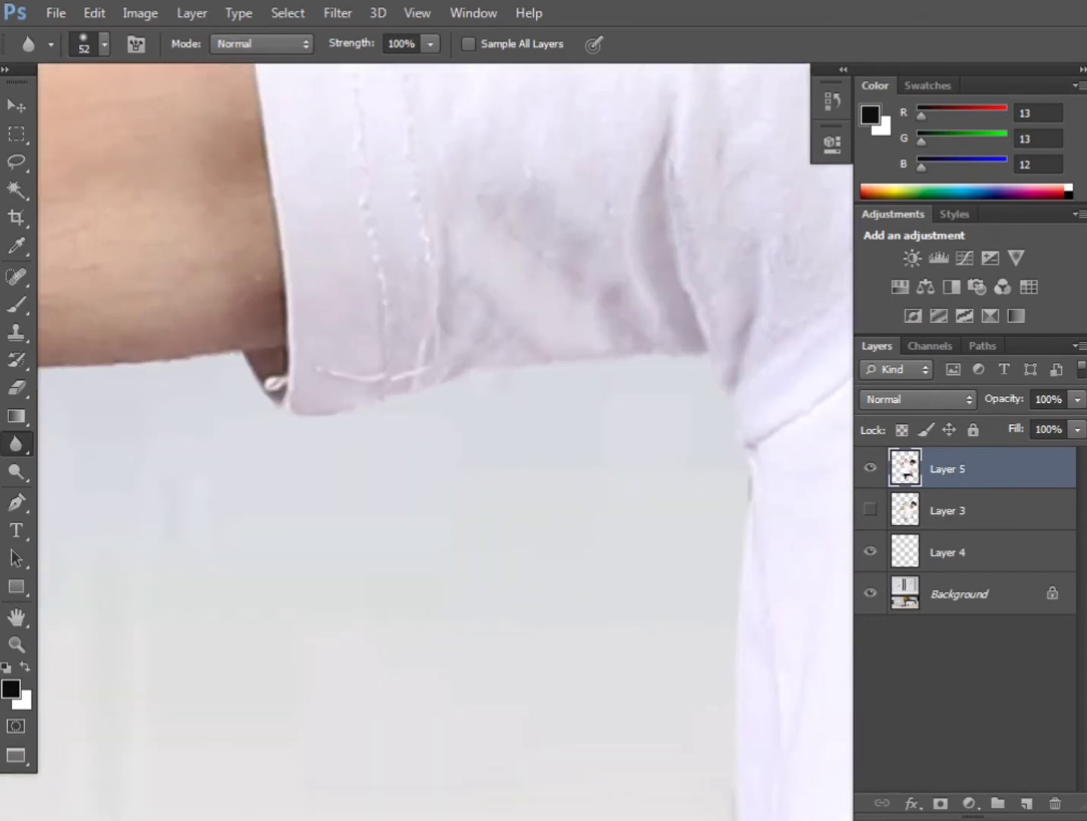
scroll(444, 441, "left", 20)
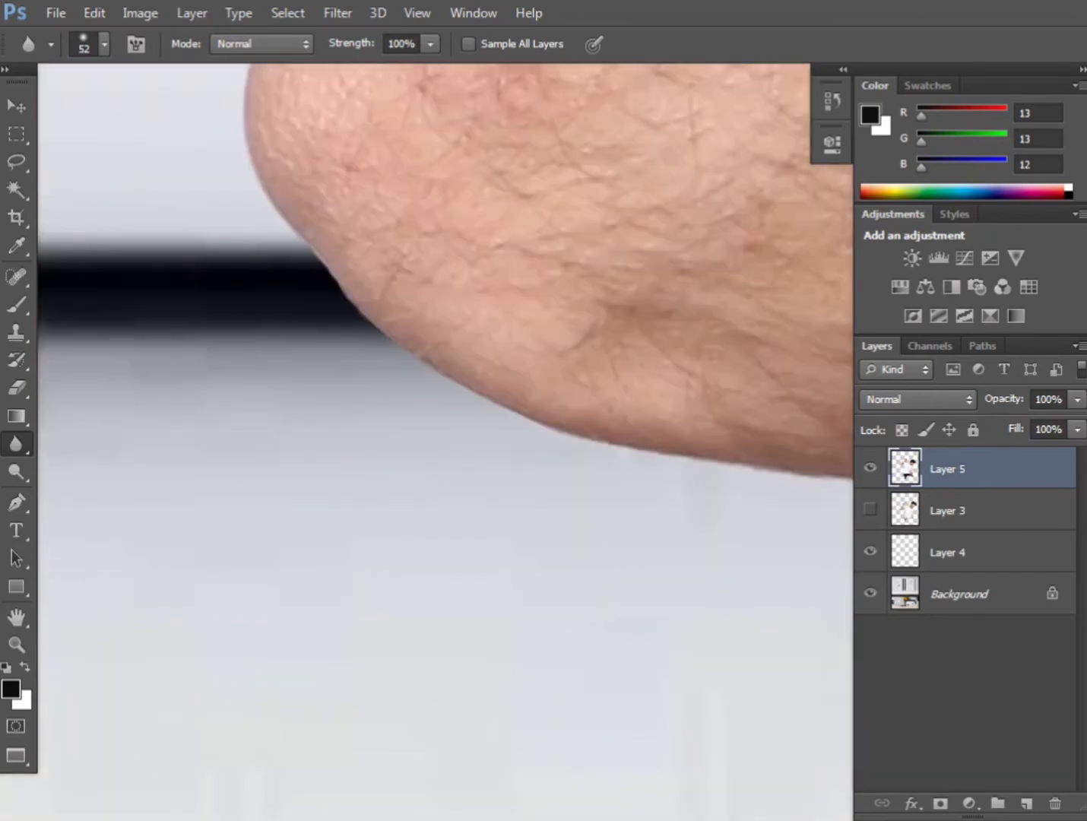
left_click_drag(357, 250, 490, 501)
left_click_drag(486, 228, 398, 622)
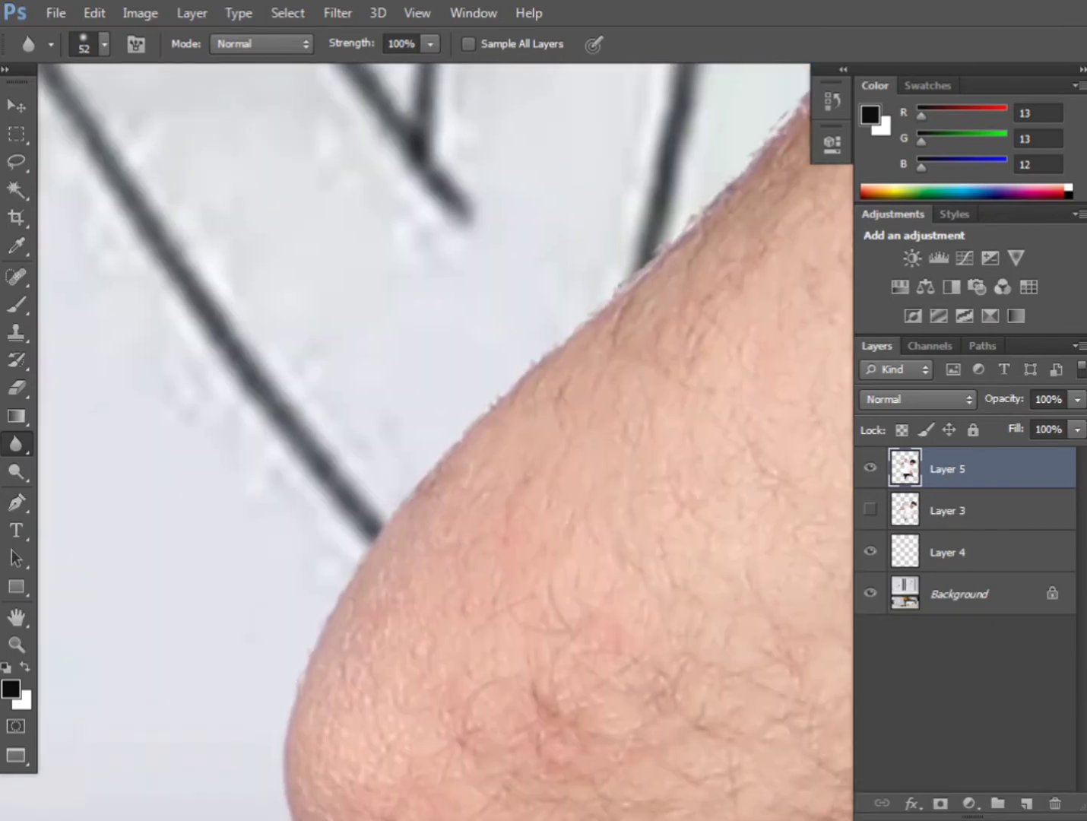
- Blur the raised forearm's outer edge from the elbow to the red wrist bracelet
left_click_drag(577, 304, 289, 542)
left_click_drag(608, 190, 213, 718)
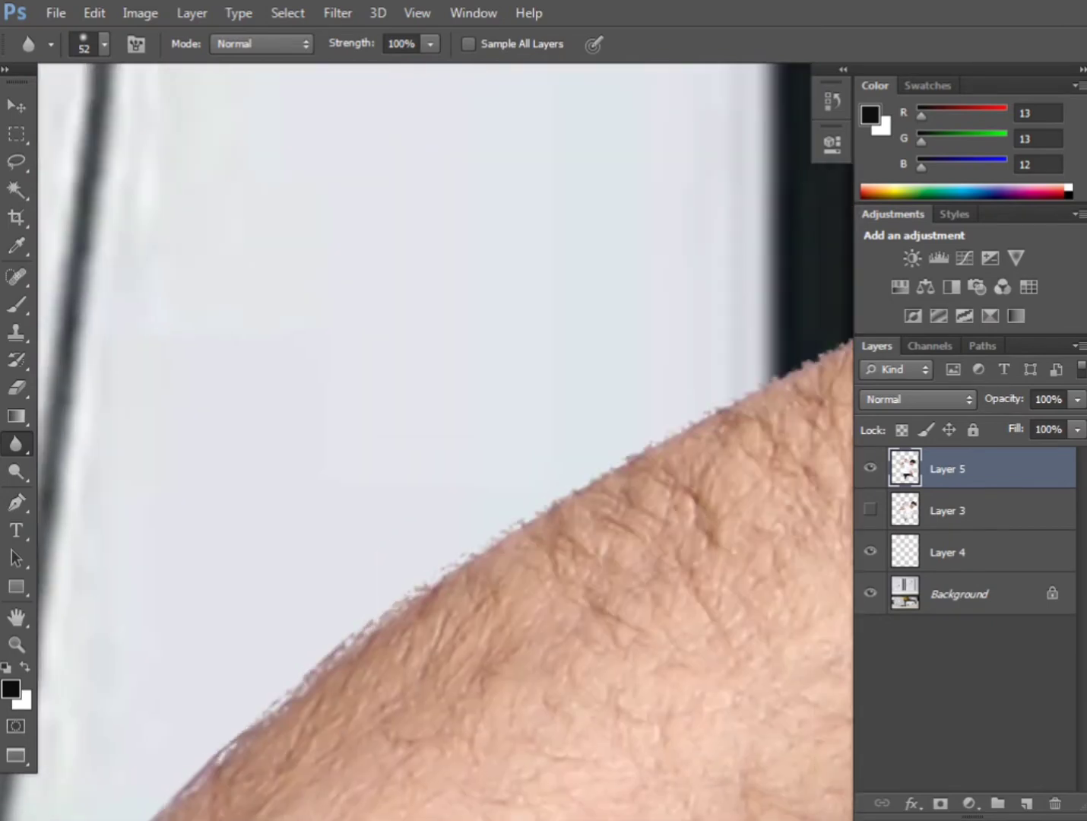
scroll(444, 441, "right", 10)
scroll(444, 441, "right", 10)
scroll(445, 441, "up", 6)
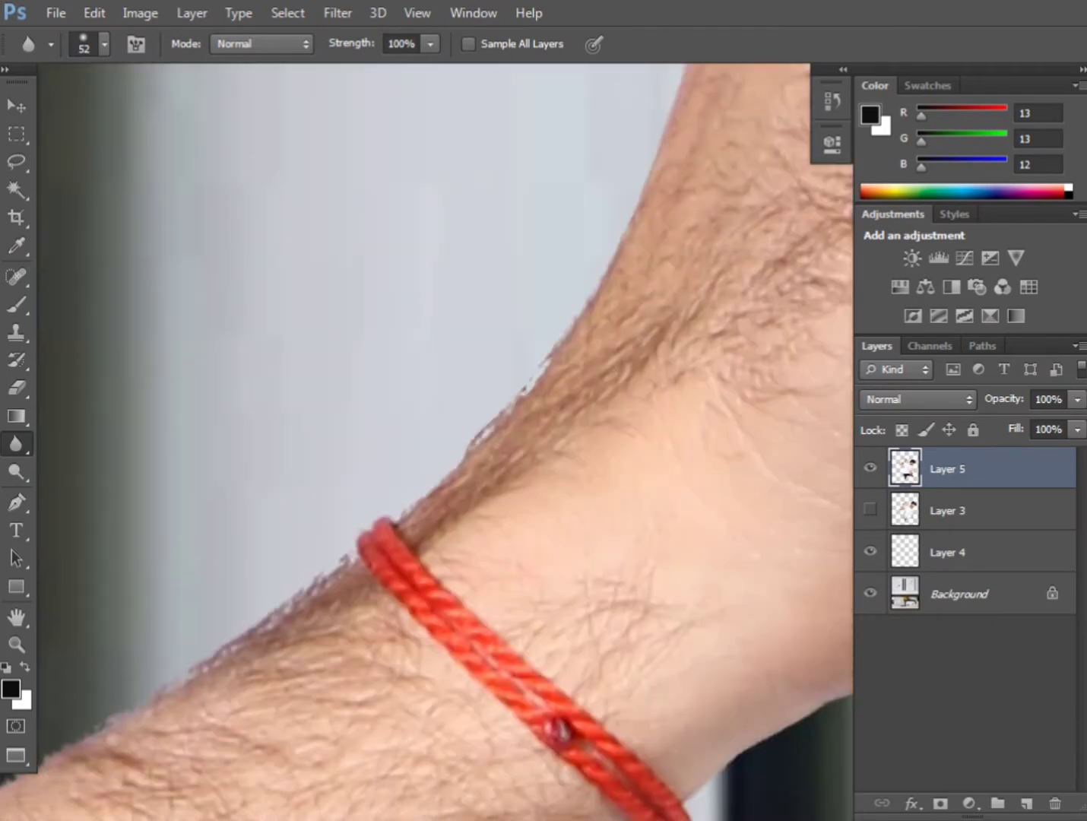
- Soften the outer edge of the wrist and hand, then the outlines of the raised index finger and the bent finger
left_click_drag(600, 144, 304, 782)
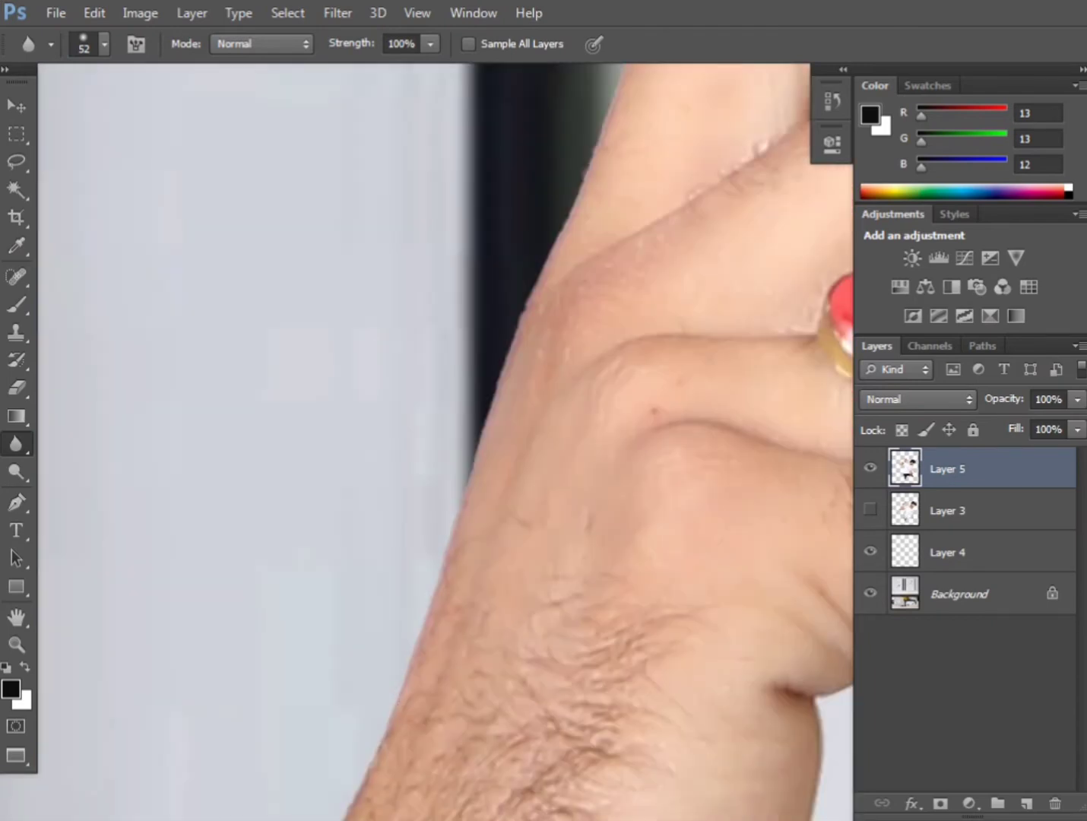
left_click_drag(532, 228, 330, 744)
left_click_drag(532, 266, 295, 290)
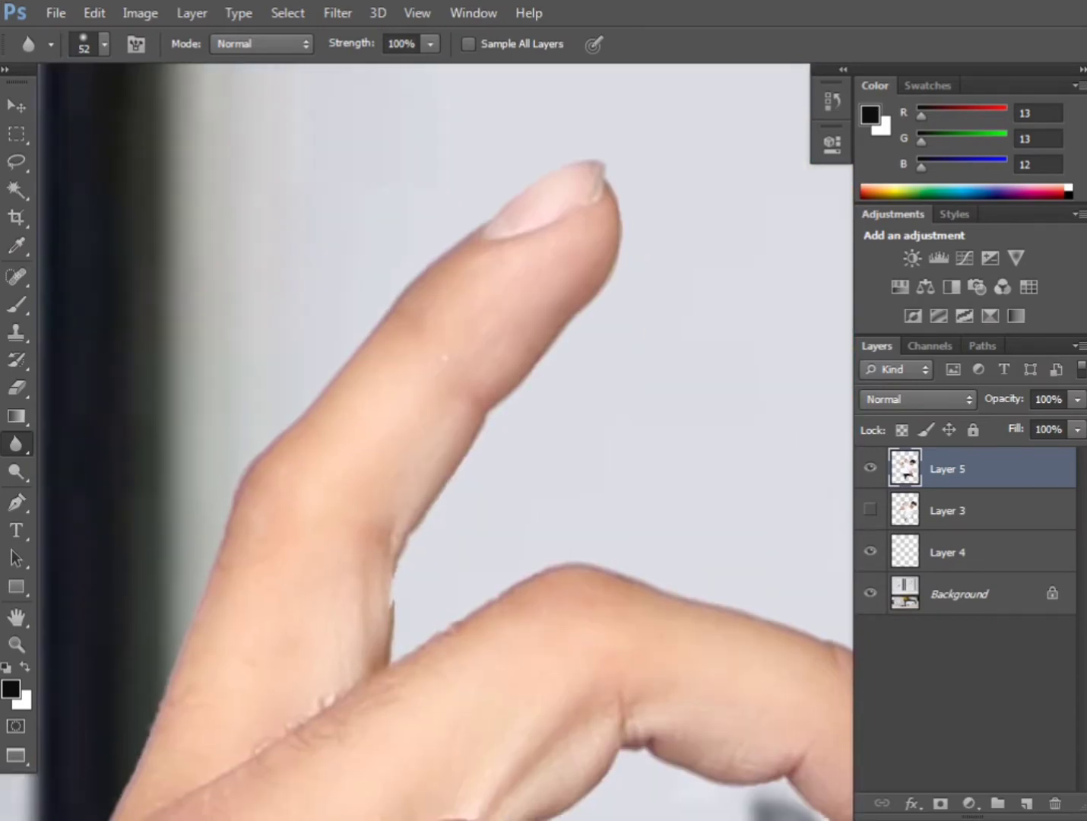
scroll(444, 441, "right", 8)
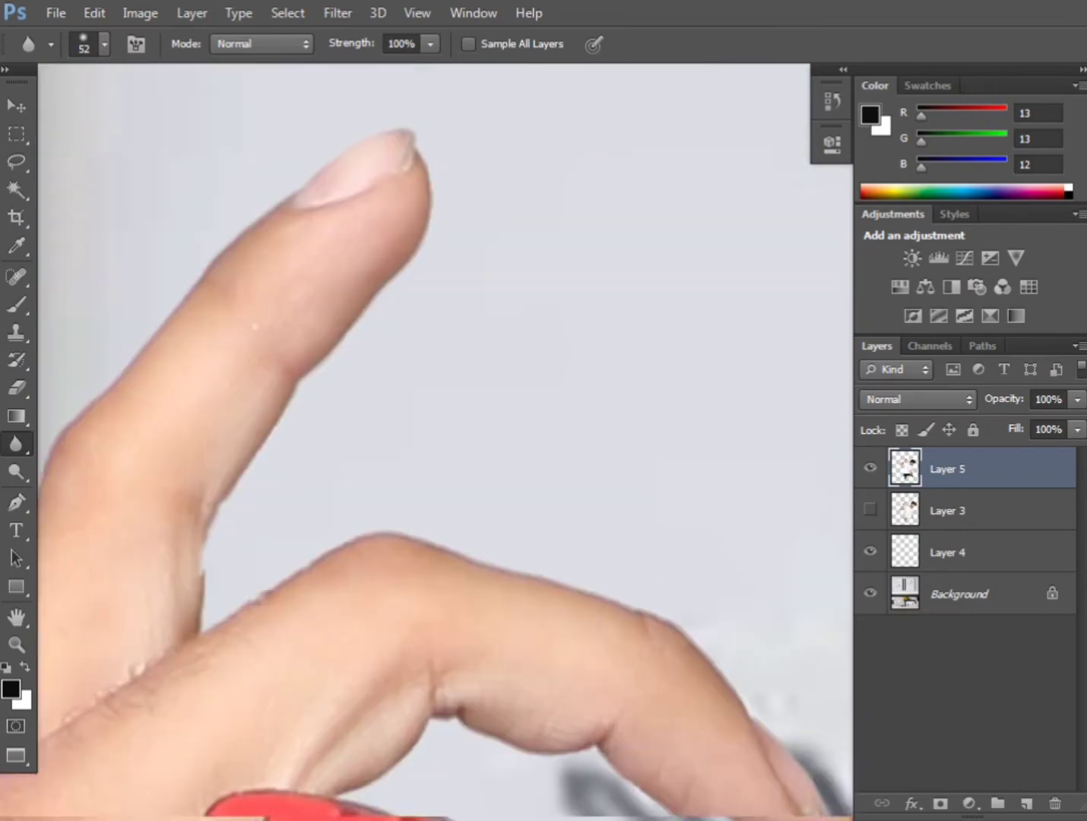
scroll(444, 440, "down", 3)
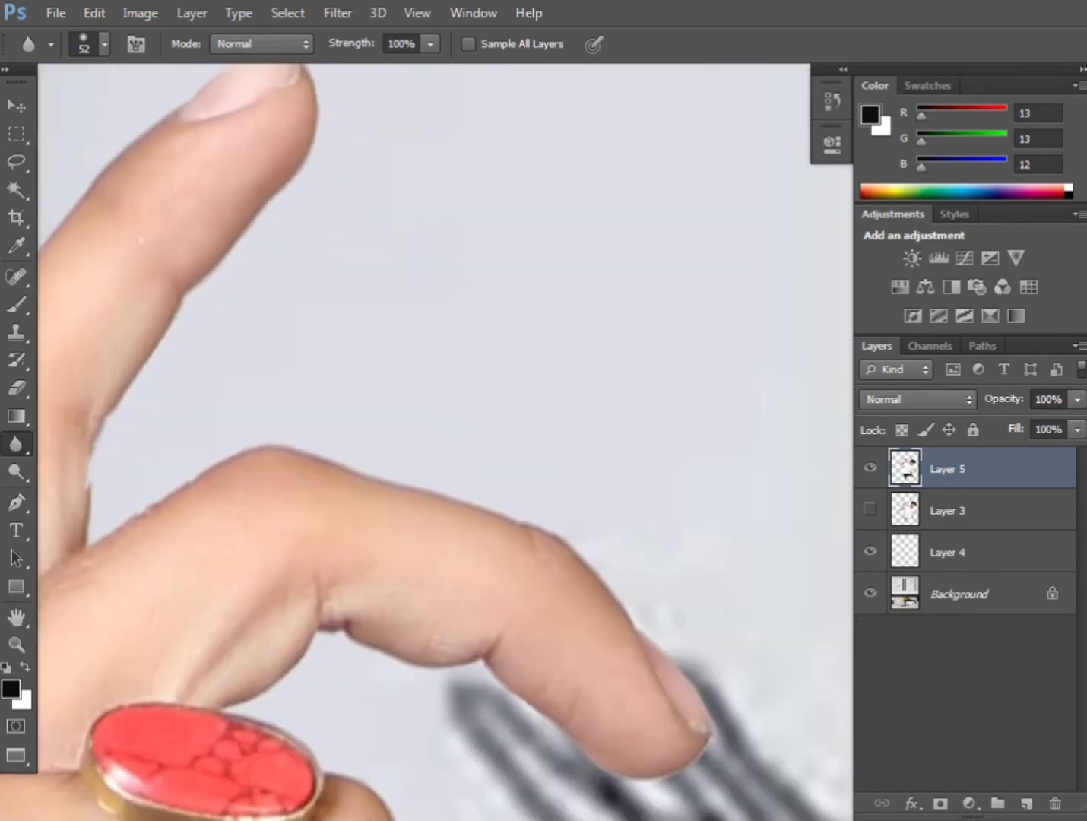
scroll(445, 441, "down", 7)
scroll(445, 441, "right", 1)
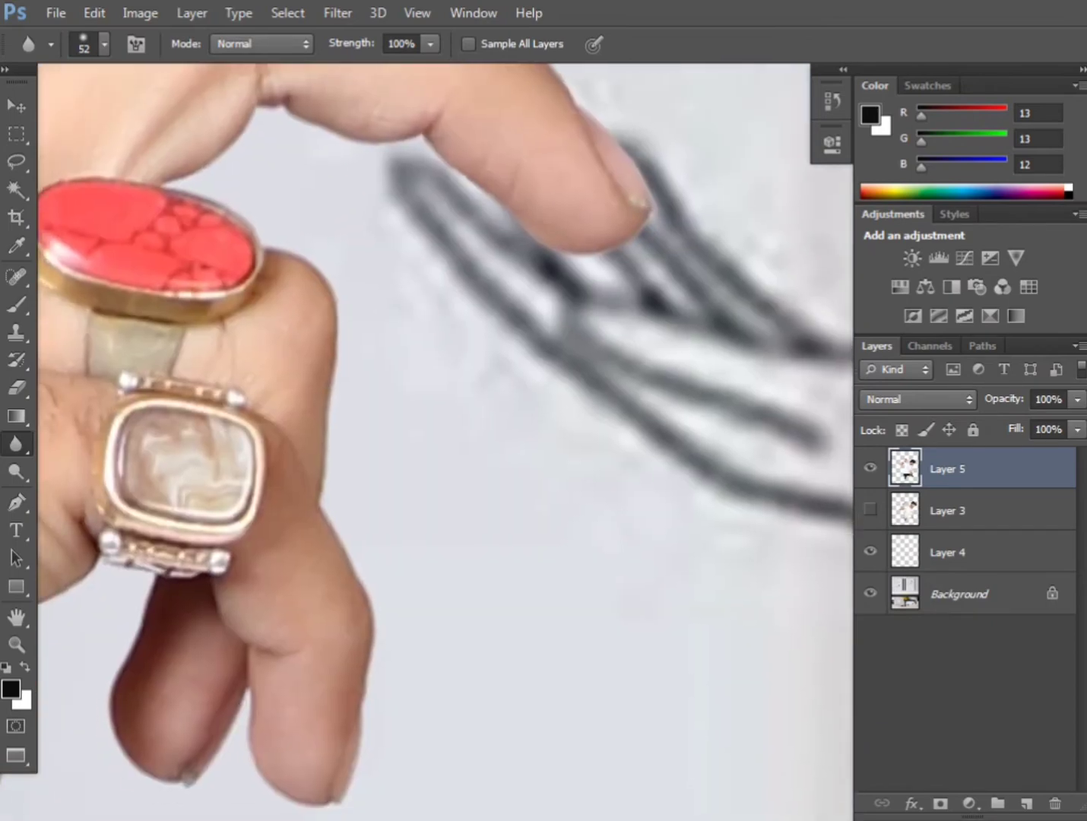
- Blur the hand's inner edge from the ringed fingers down past the wrist and along the forearm to the sleeve
scroll(445, 441, "down", 5)
scroll(445, 441, "left", 8)
scroll(445, 440, "right", 5)
left_click_drag(327, 607, 567, 260)
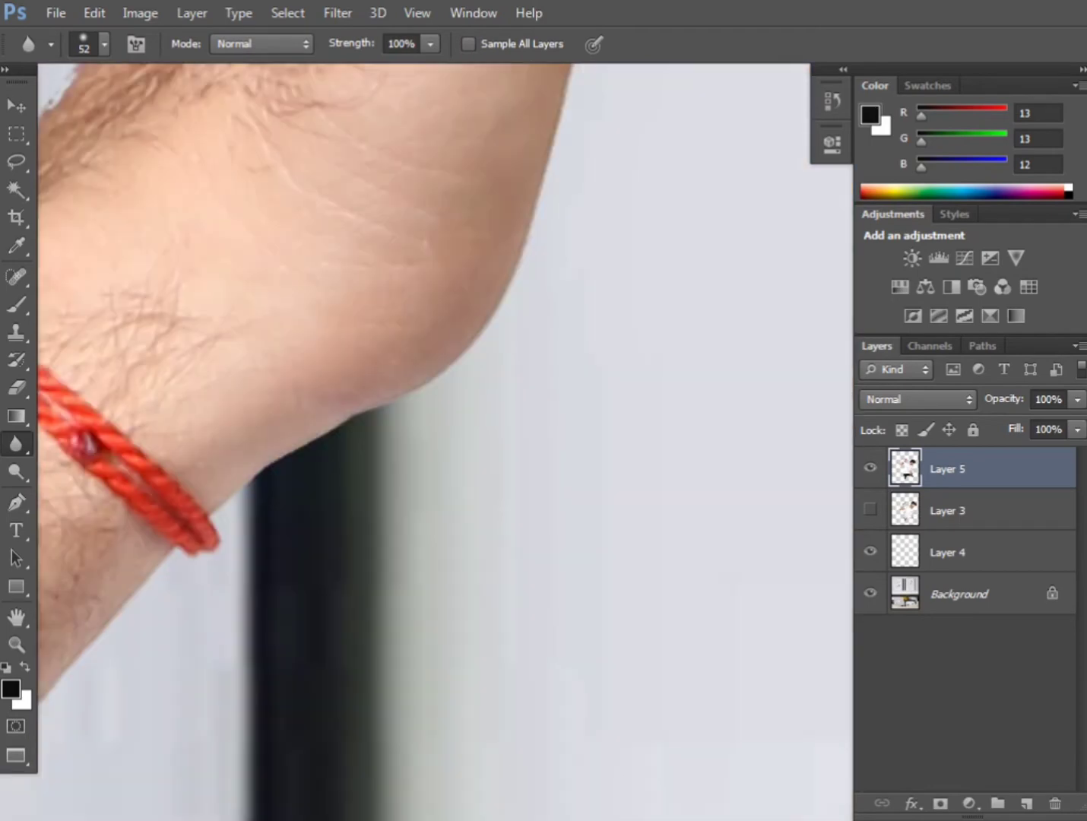
left_click_drag(303, 585, 629, 298)
left_click_drag(205, 645, 691, 228)
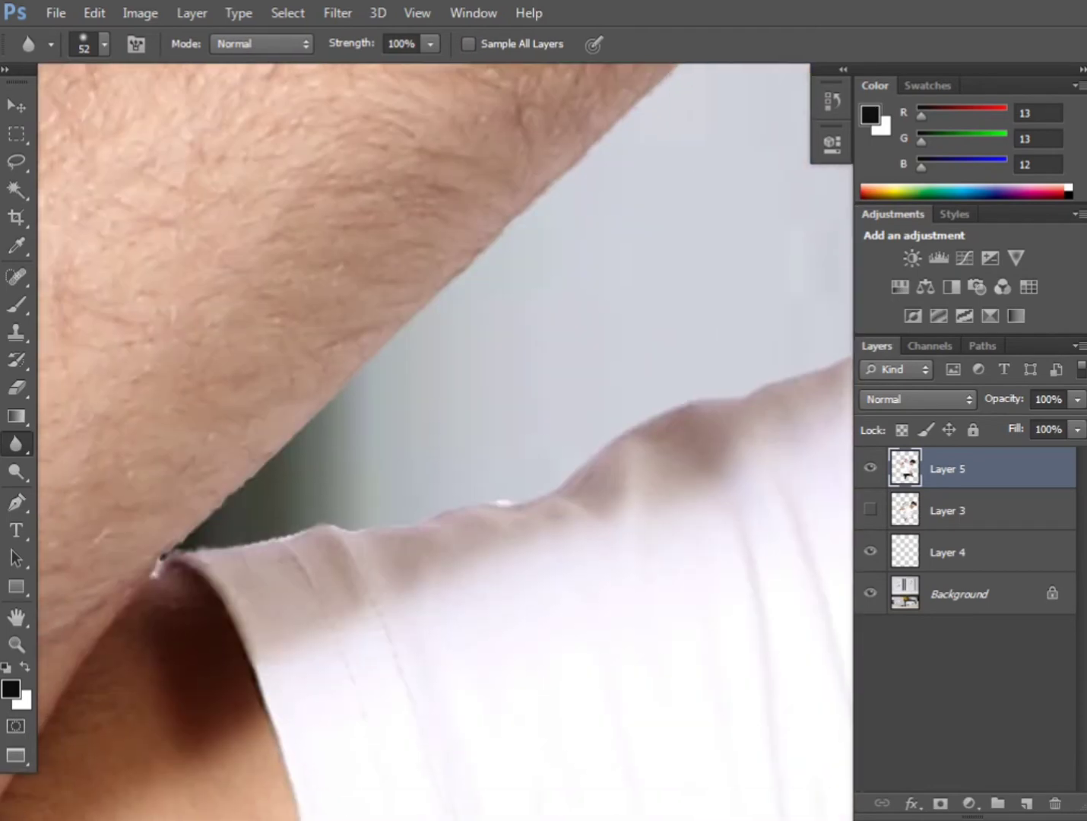
- Soften the white shirt's upper edge from the sleeve across the shoulder to the neckline
left_click_drag(630, 425, 267, 434)
left_click_drag(631, 395, 281, 492)
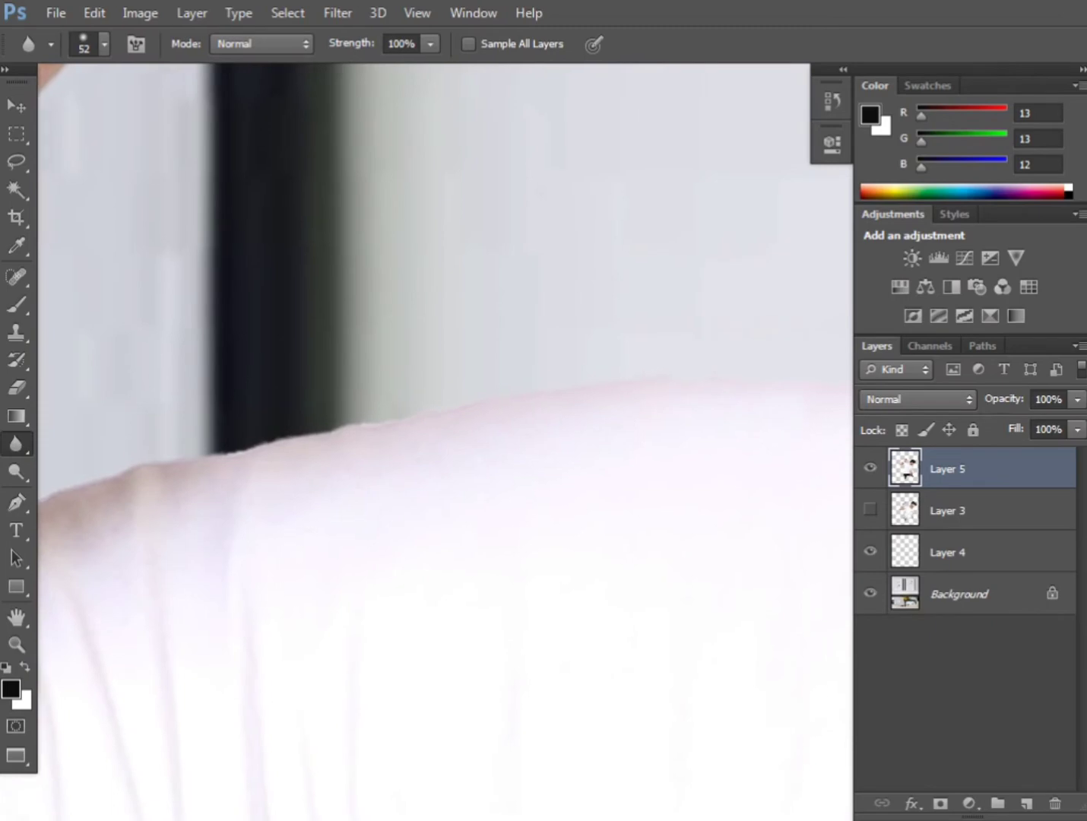
left_click_drag(782, 411, 99, 448)
left_click_drag(684, 509, 145, 415)
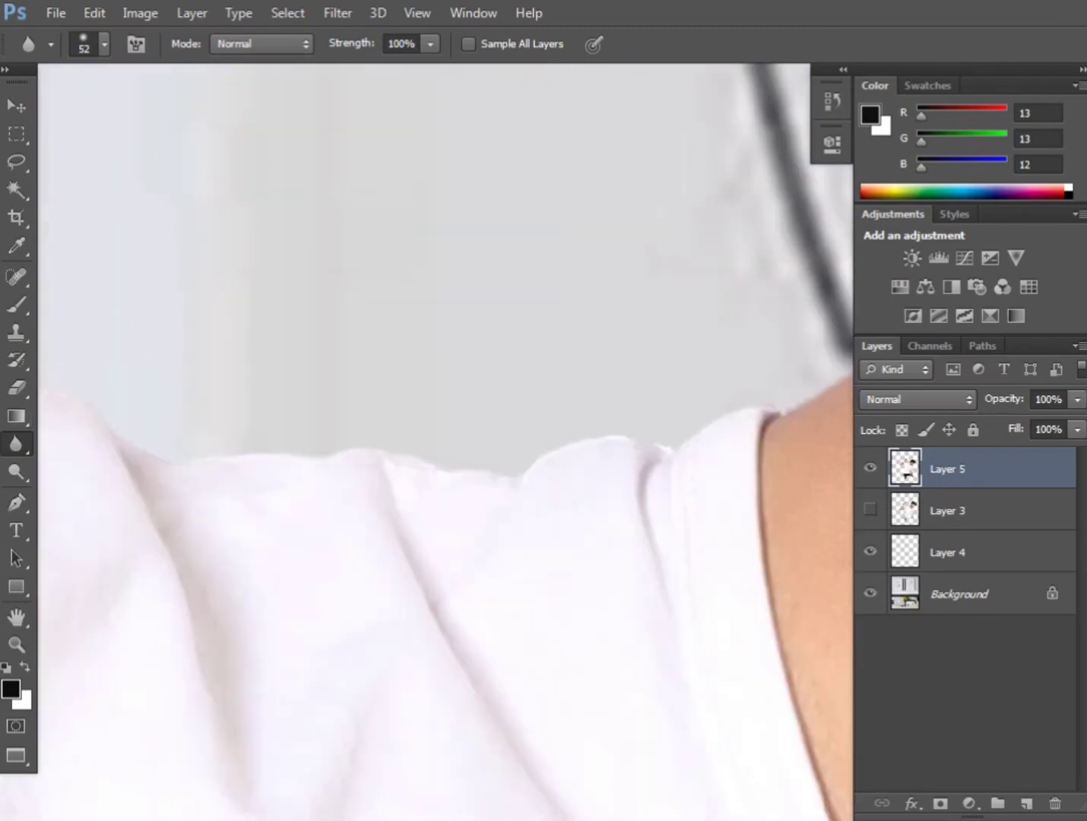
scroll(444, 441, "right", 8)
scroll(445, 441, "up", 3)
scroll(445, 441, "up", 4)
scroll(445, 441, "right", 2)
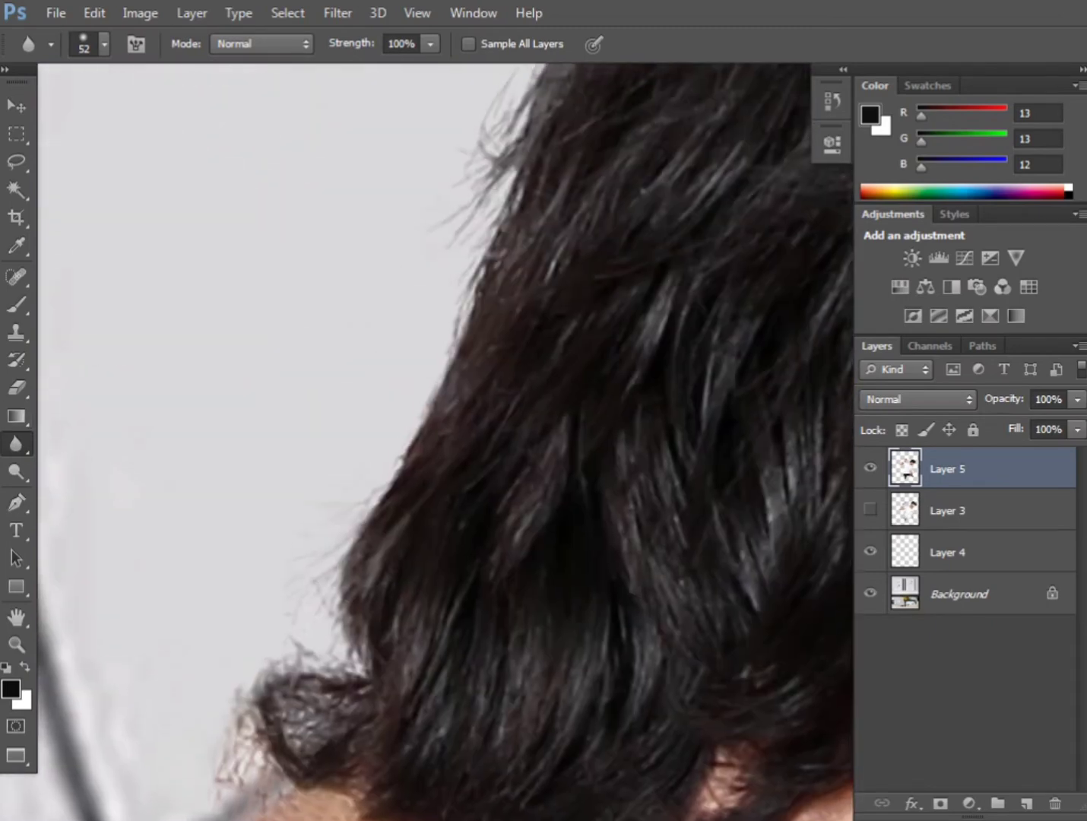
key("ctrl+0")
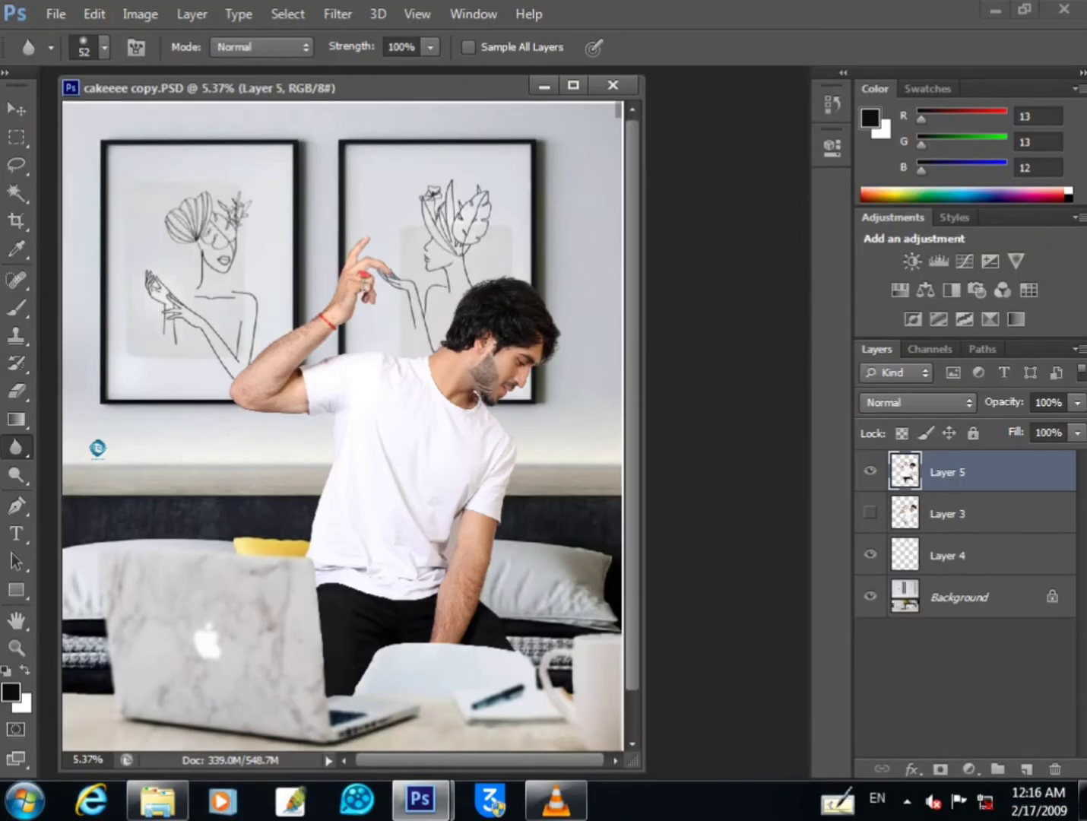
- Open the image yellow copy from the New folder directory
key("ctrl+o")
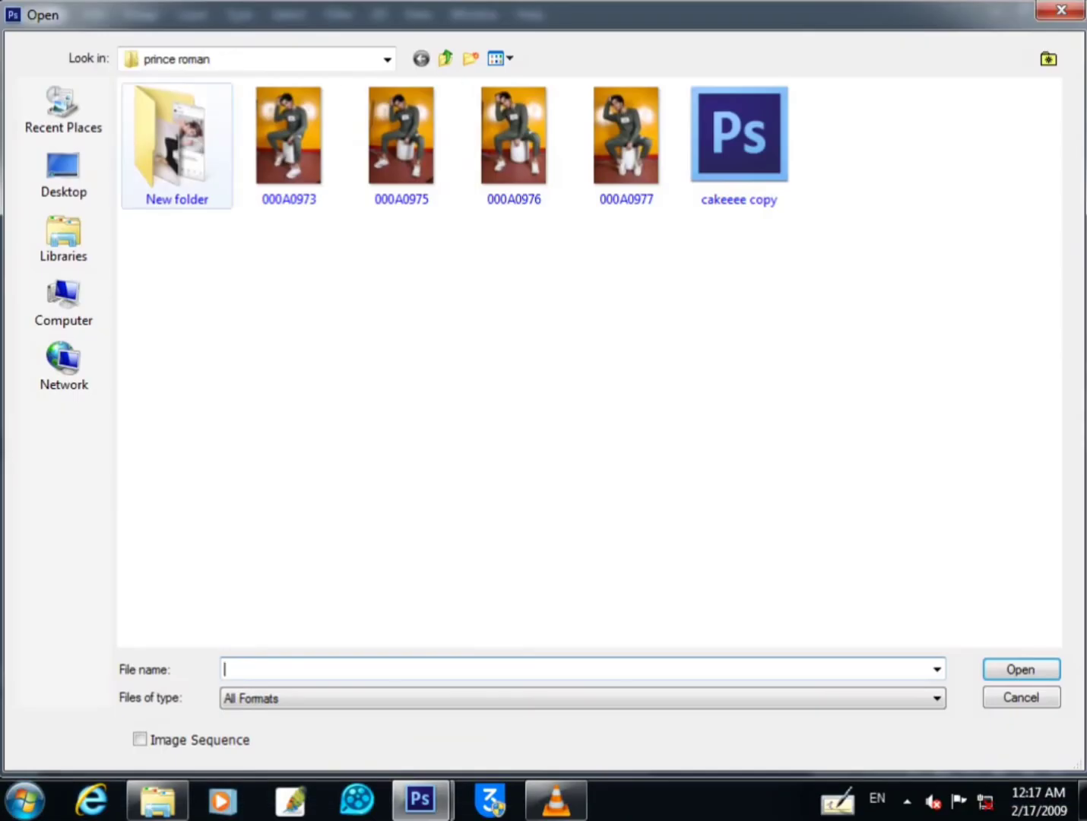
double_click(175, 145)
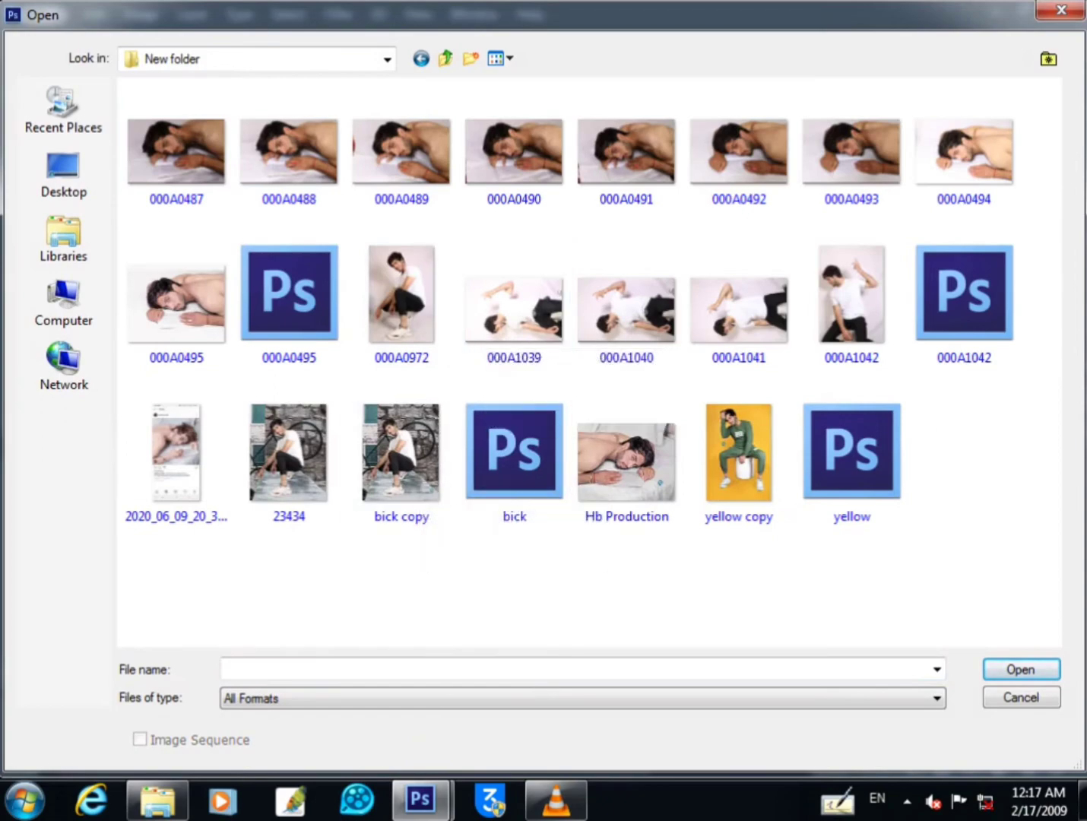
left_click(736, 448)
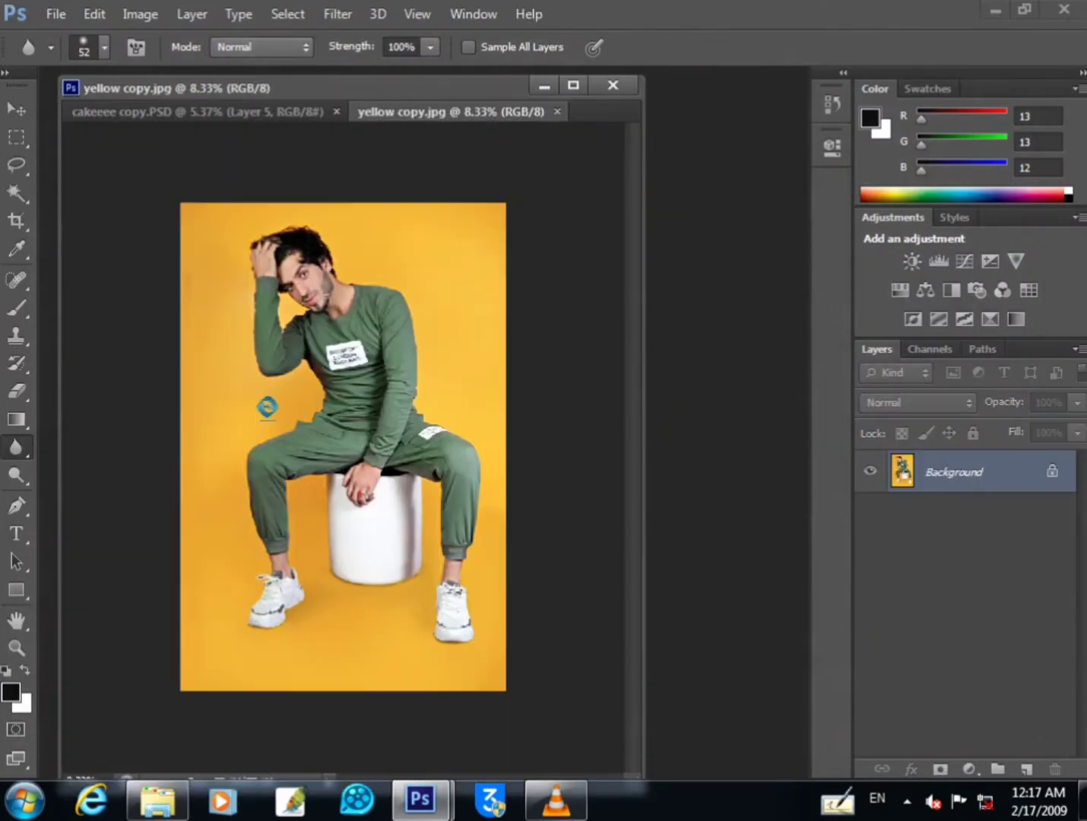
- Copy the yellow-background photo into the room document and scale it to fill the right picture frame
left_click_drag(456, 111, 669, 183)
key("v")
left_click_drag(934, 388, 512, 223)
left_click_drag(555, 457, 532, 399)
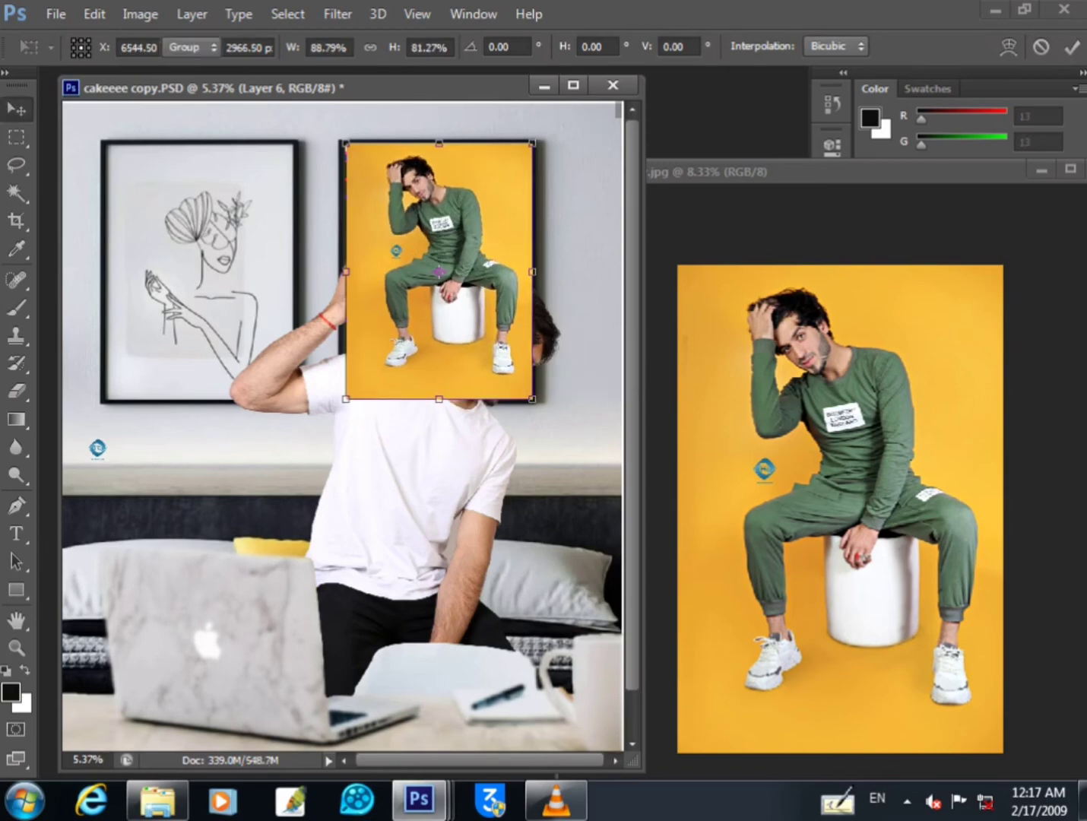
key("Return")
- Close the yellow copy.jpg document and move Layer 6 beneath the man's Layer 5
left_click_drag(897, 172, 585, 232)
left_click(730, 229)
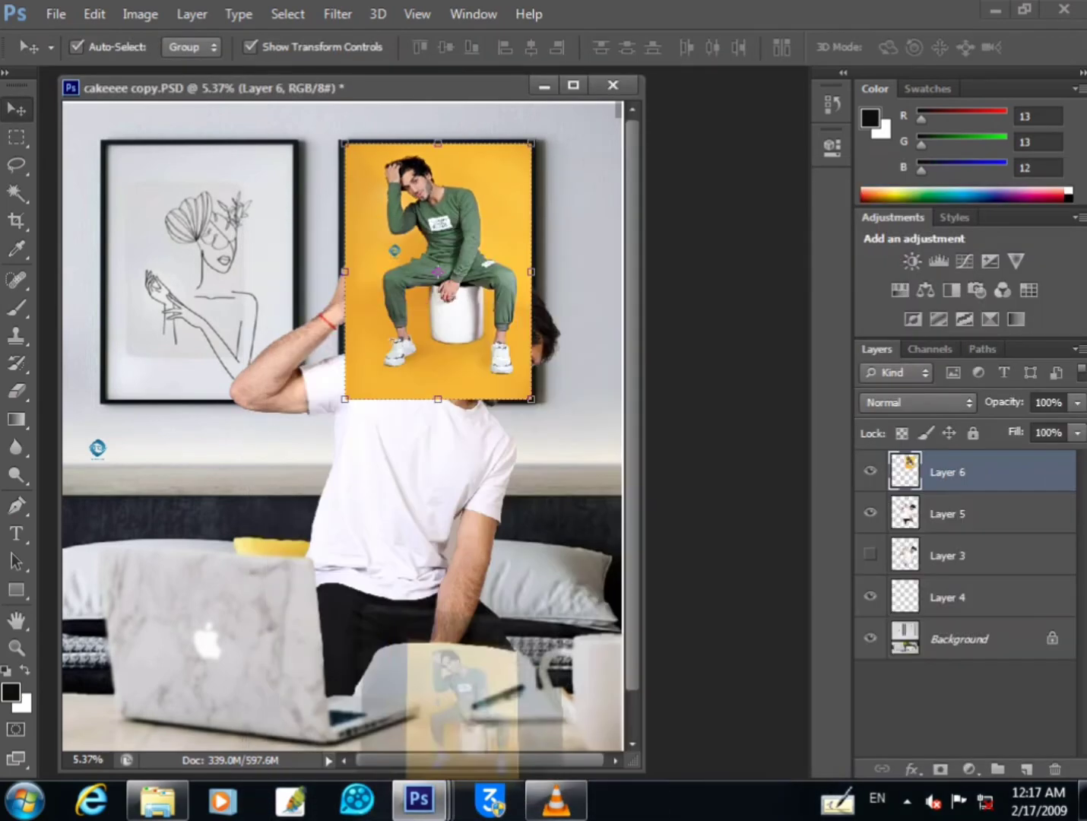
left_click_drag(946, 471, 946, 534)
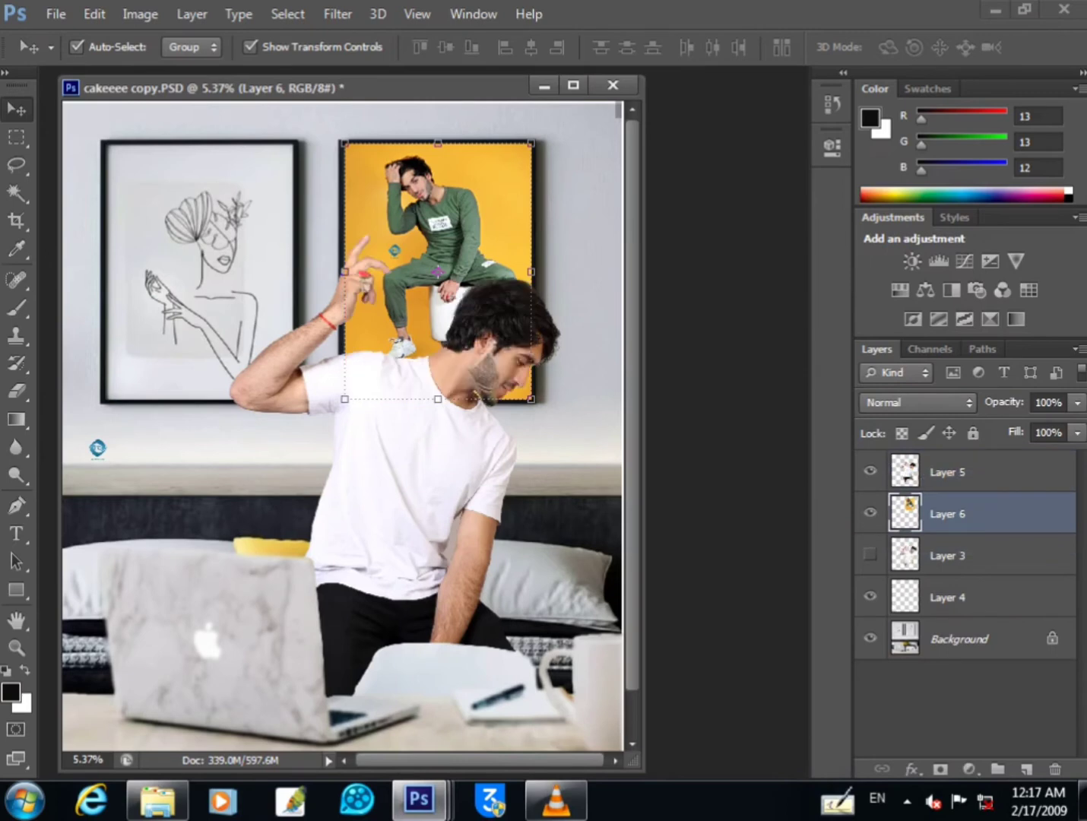
- Set the saturation of the yellow photo on Layer 6 to -49 and darken it slightly with Hue/Saturation
key("4")
key("0")
key("i")
key("ctrl+u")
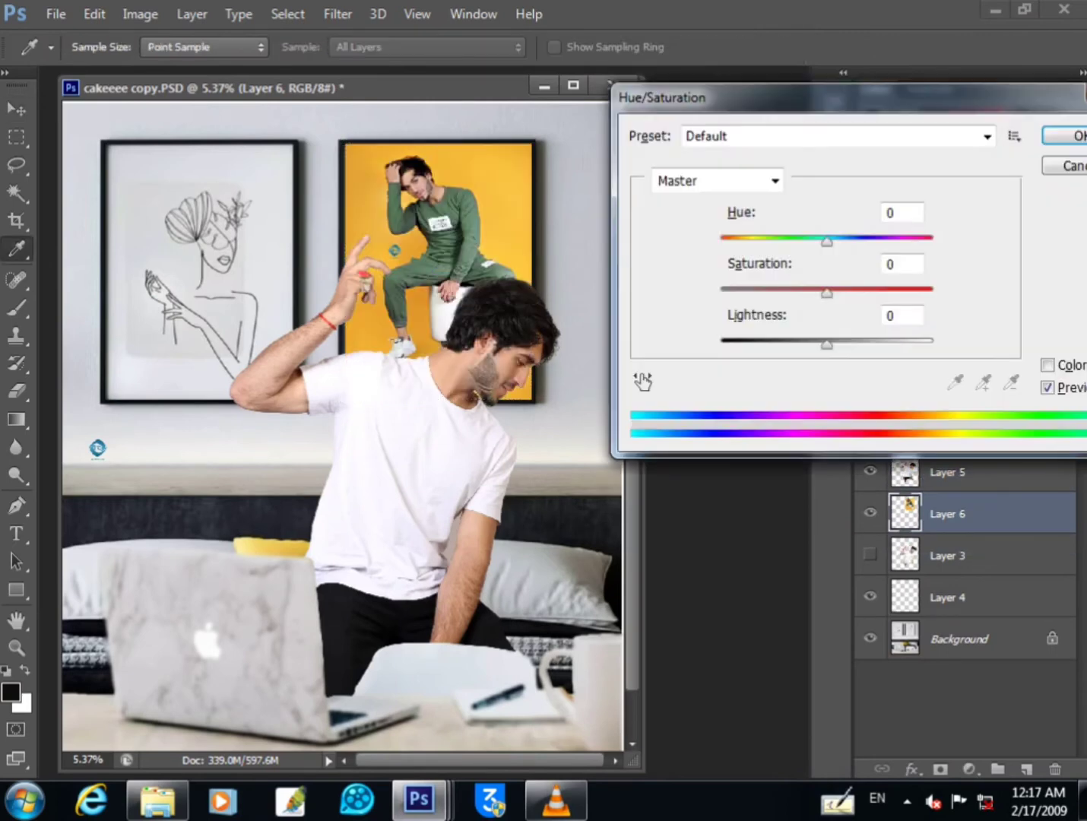
left_click_drag(827, 293, 774, 293)
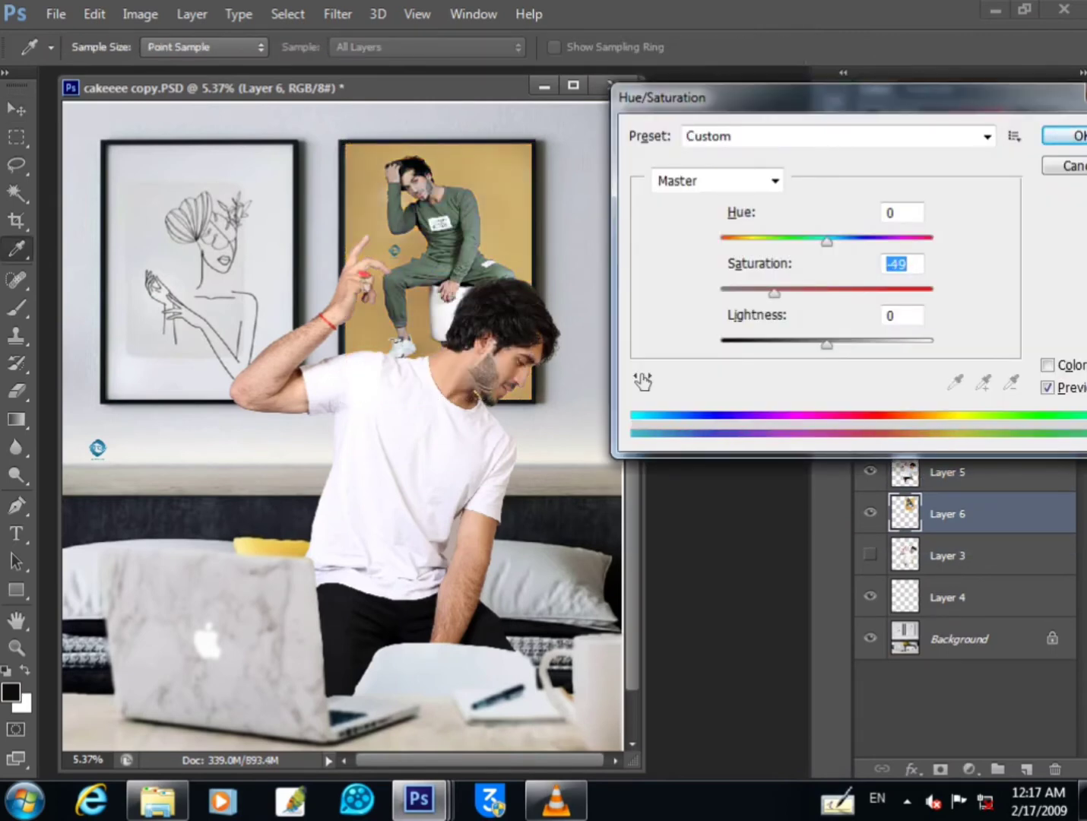
key("Tab")
key("Return")
key("v")
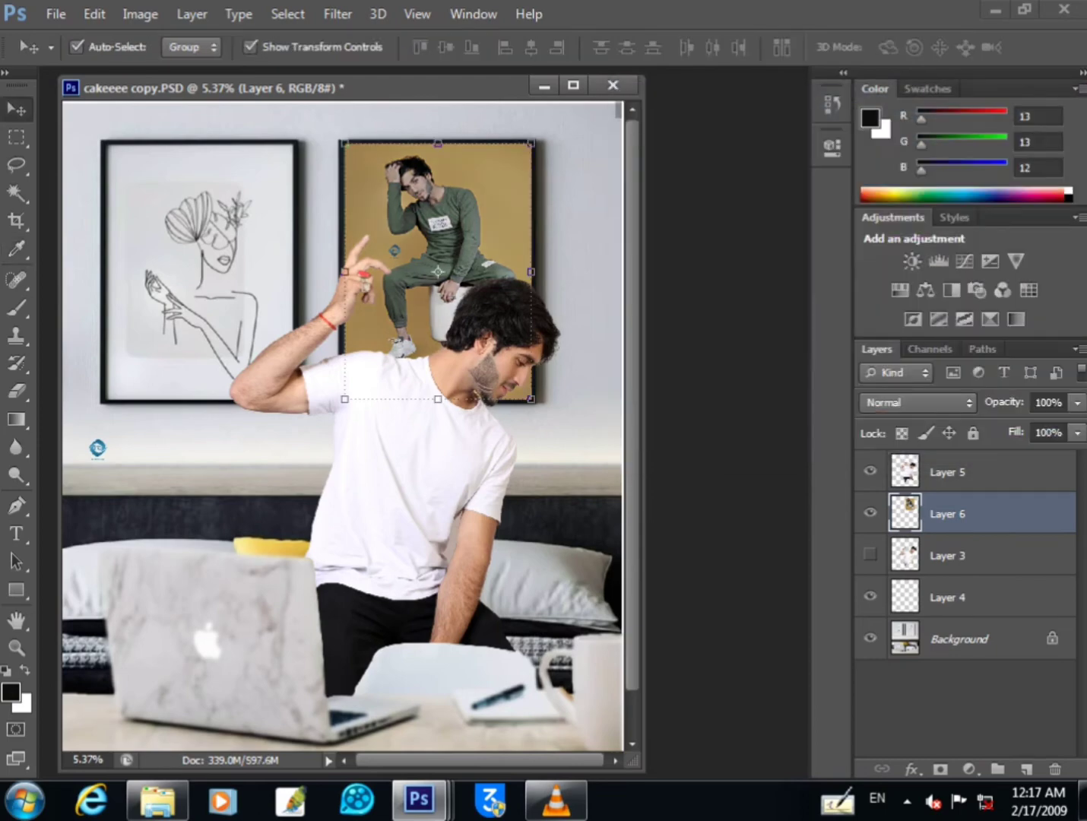
- Deselect the layer, check the framed photo up close, and save the document
left_click(587, 303)
scroll(473, 183, "up", 3)
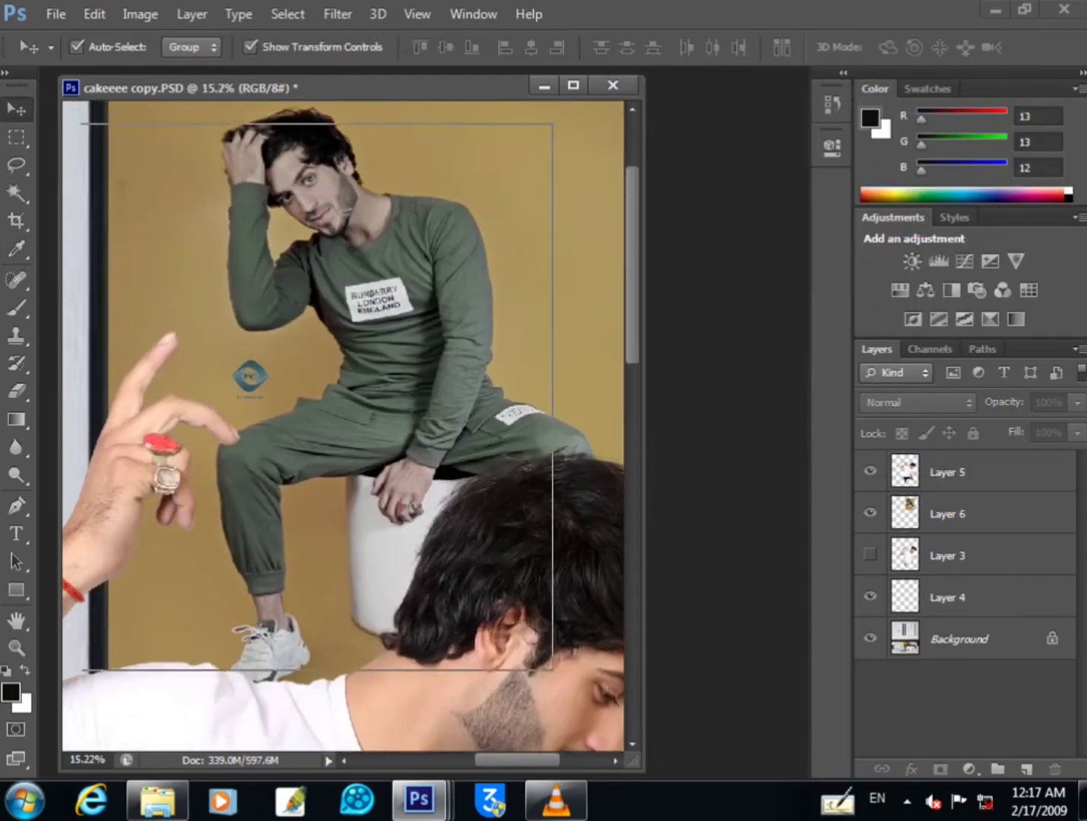
scroll(473, 206, "down", 2)
key("ctrl+s")
scroll(71, 502, "down", 1)
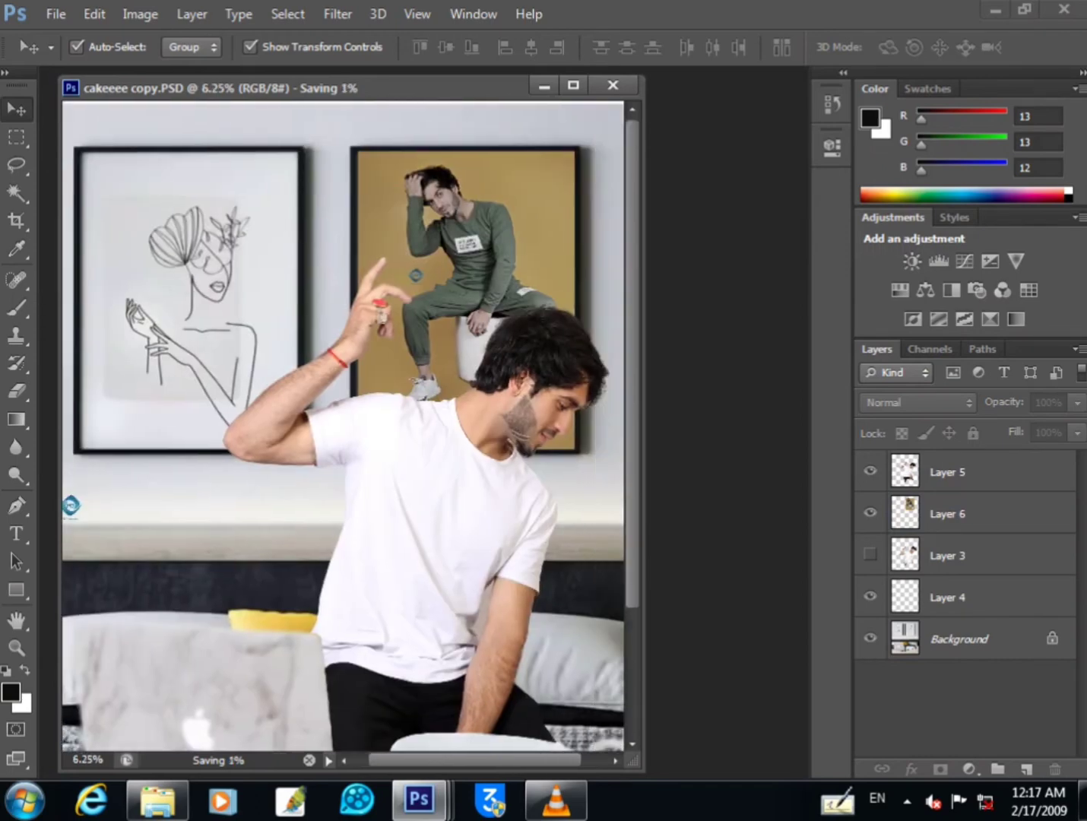
scroll(111, 422, "down", 1)
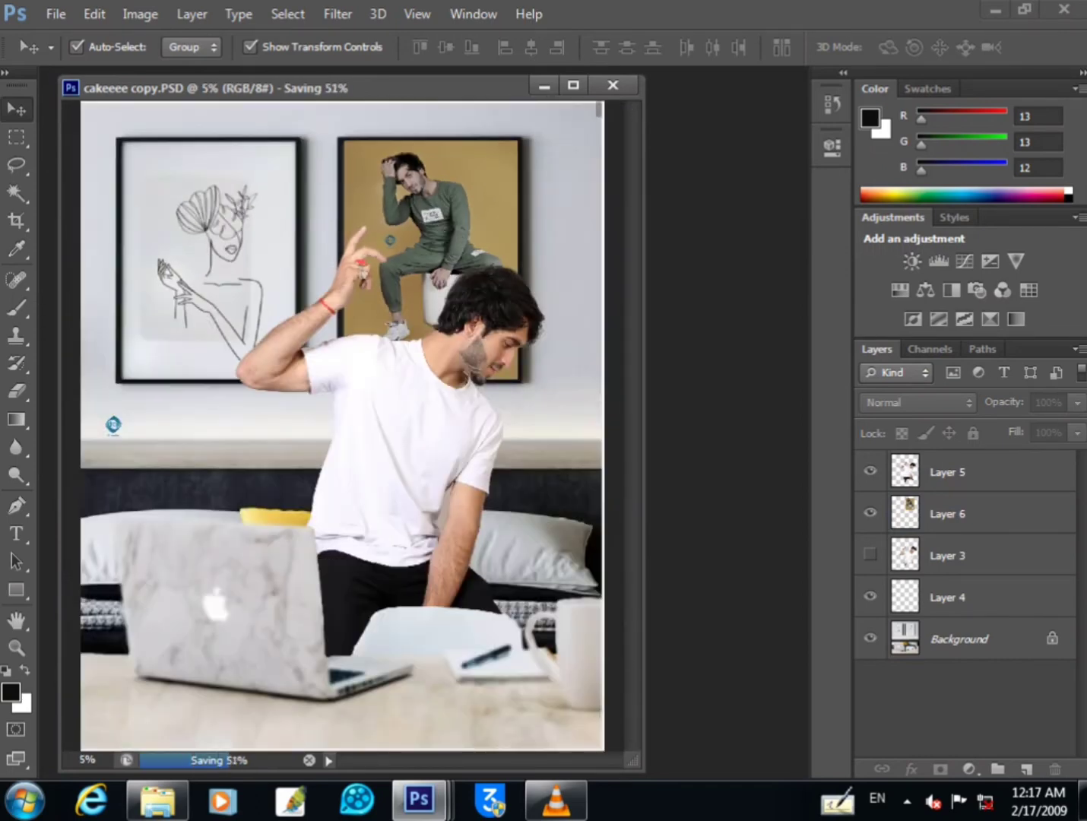
- Open Hb Production.jpg and copy a portrait-shaped area with the face and book into the left picture frame, directly above Layer 6
left_click(435, 220)
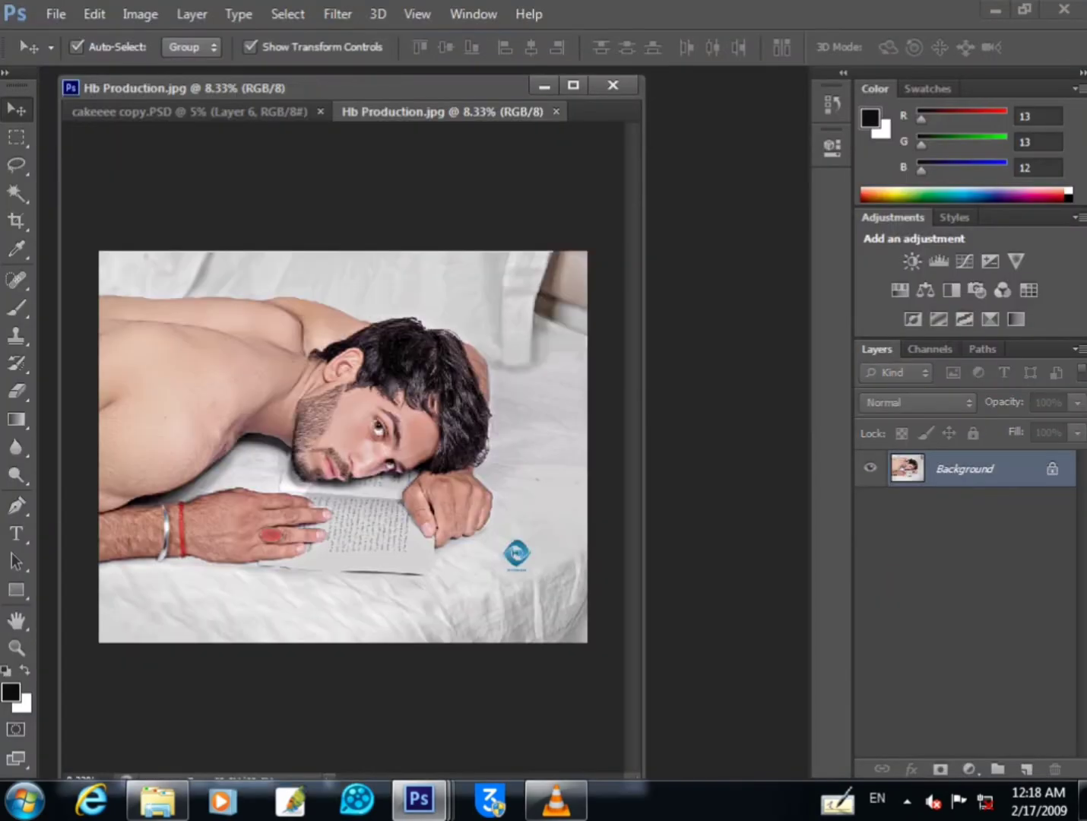
key("m")
left_click_drag(243, 287, 516, 552)
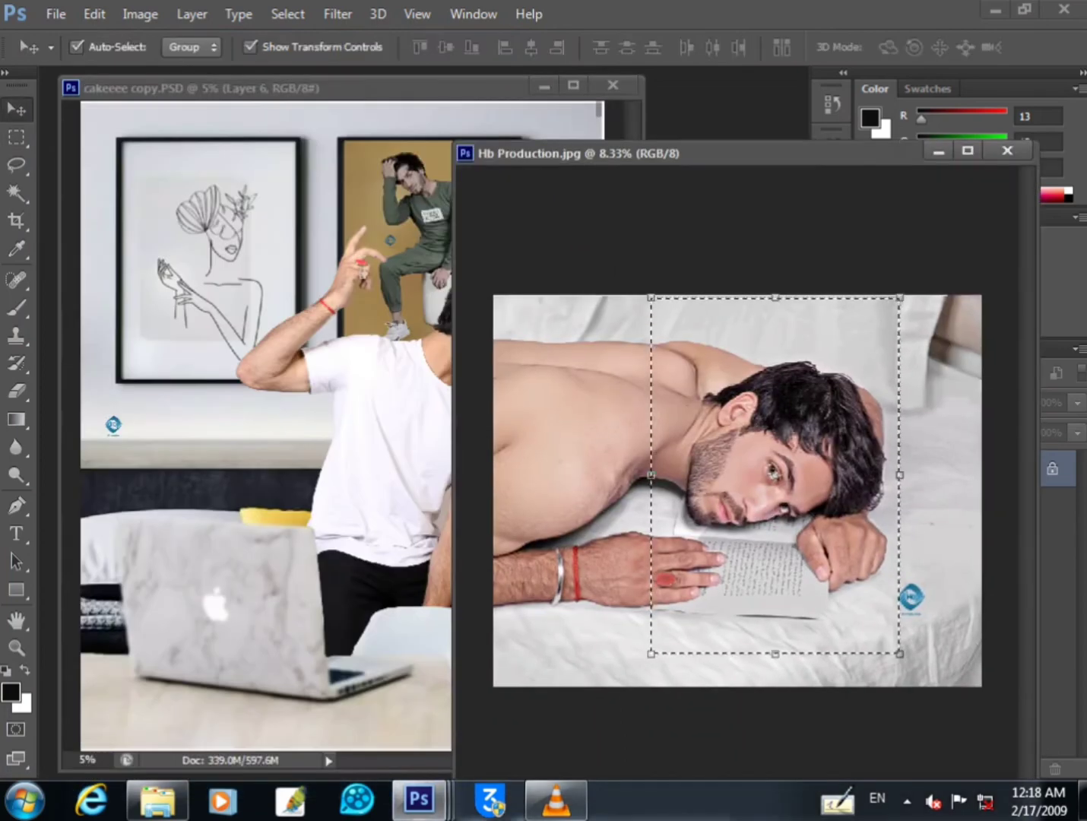
left_click_drag(760, 456, 228, 257)
left_click_drag(281, 163, 250, 153)
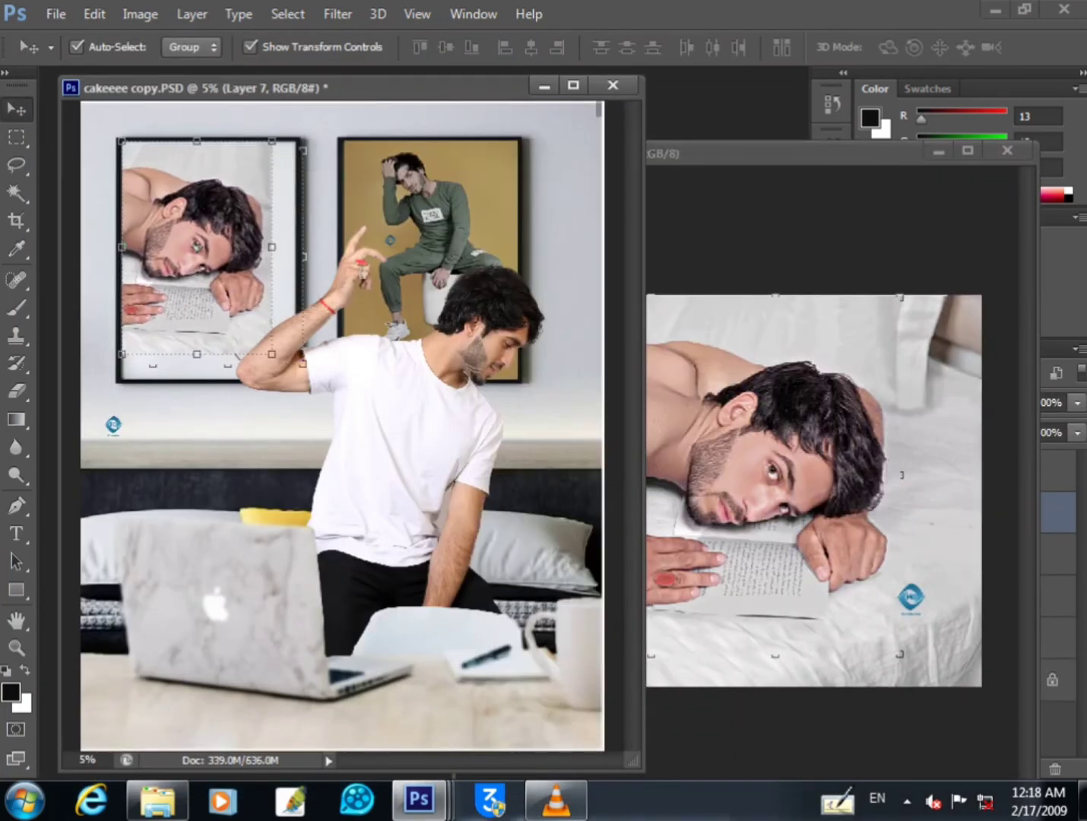
- Scale the copied portrait to fill the inside of the left picture frame
key("ctrl+t")
left_click_drag(272, 353, 294, 377)
key("Return")
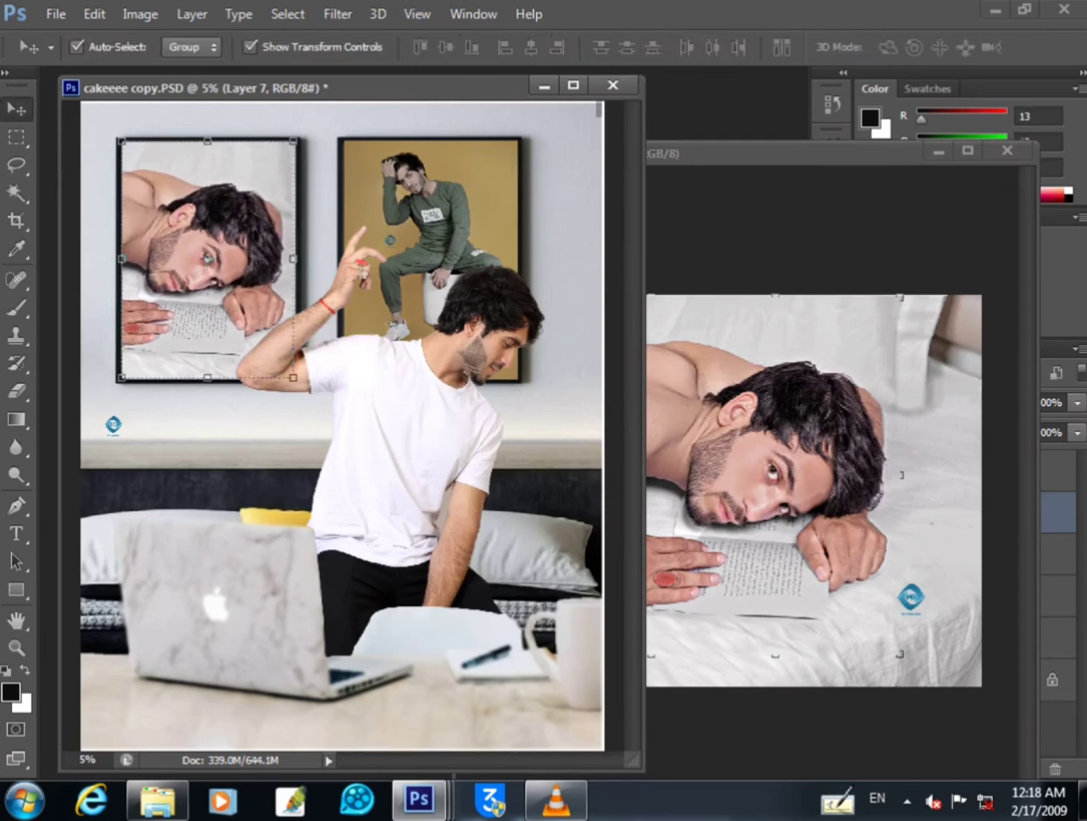
- Set the left framed portrait's saturation to -40 and lower its lightness slightly with Hue/Saturation
key("ctrl+u")
left_click_drag(826, 293, 784, 294)
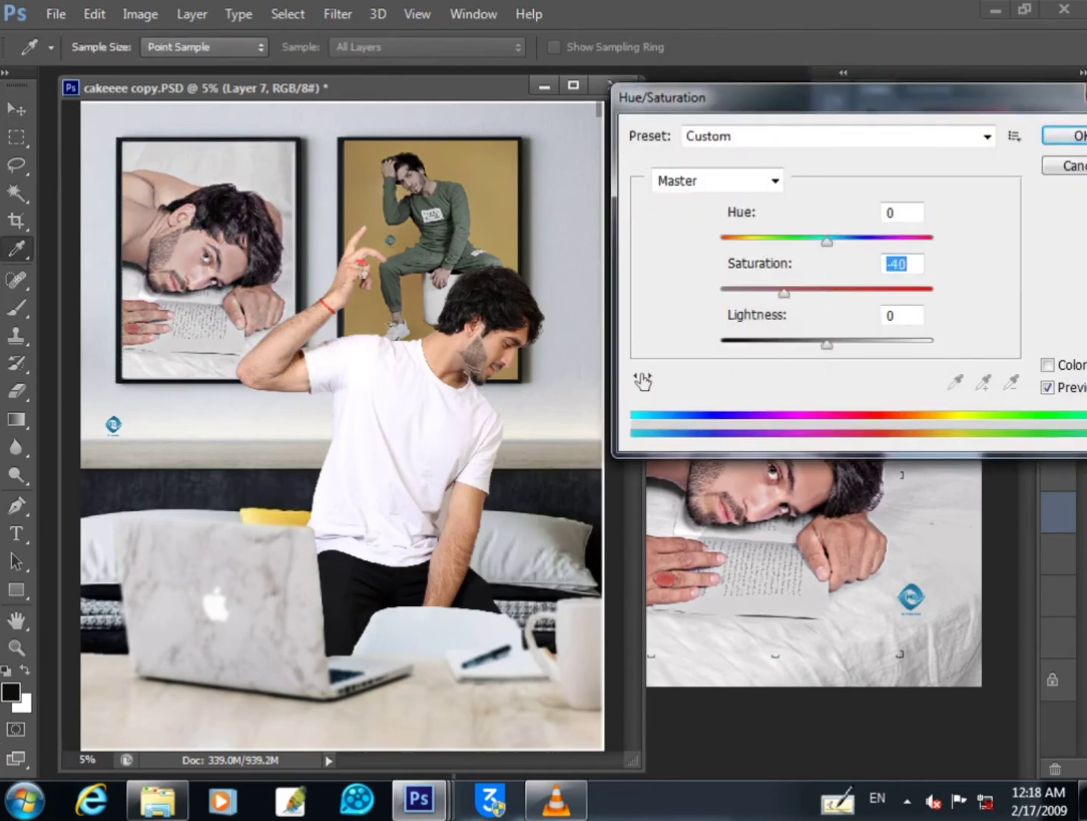
left_click_drag(826, 345, 815, 345)
key("Return")
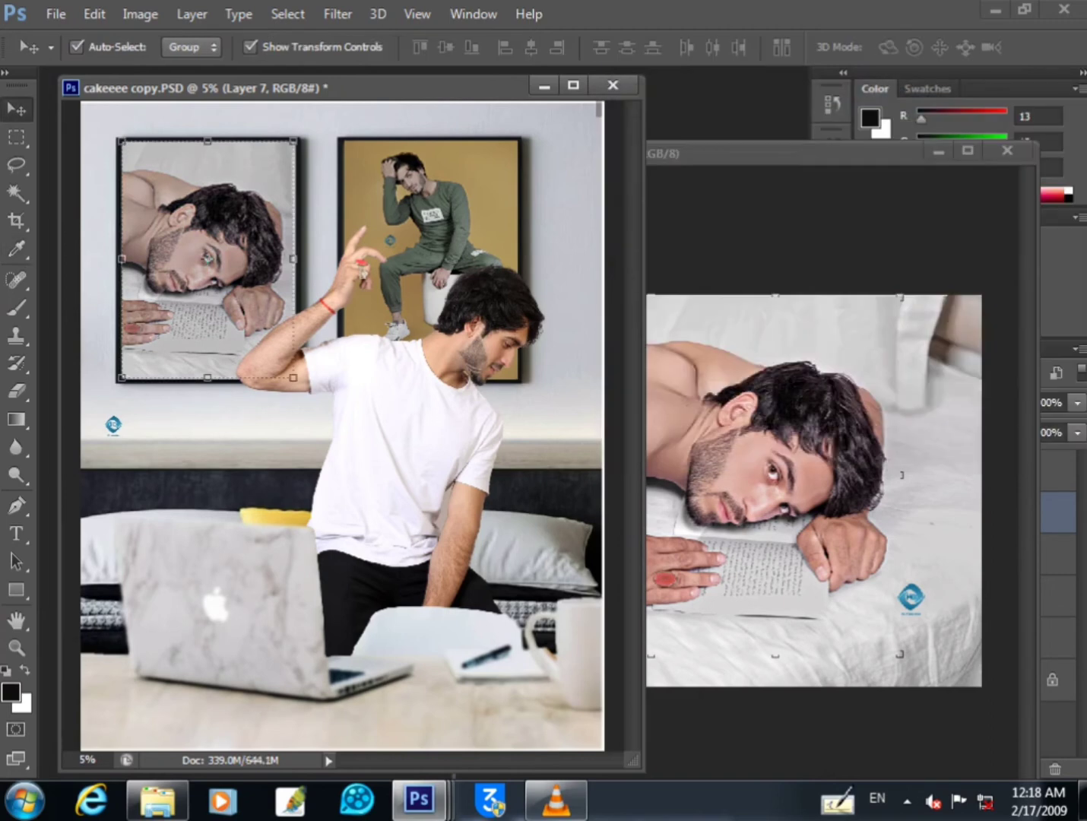
left_click(621, 319)
left_click(202, 414)
left_click(71, 423)
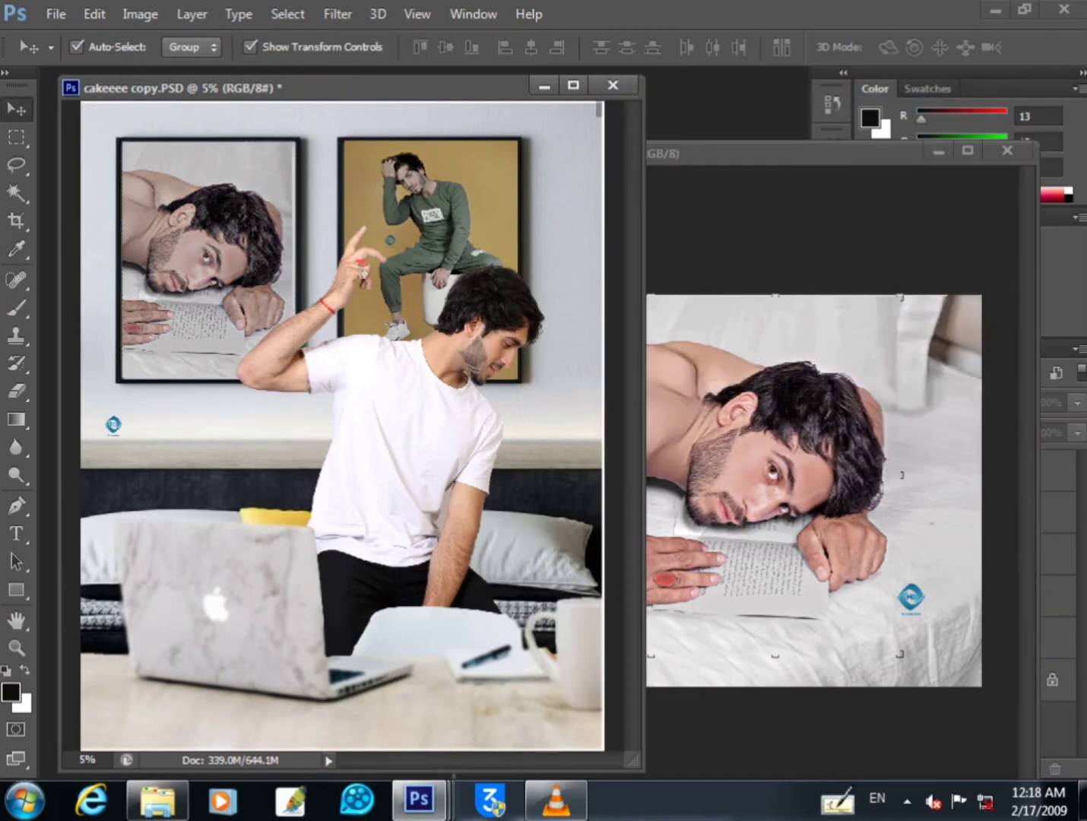
key("ctrl+z")
key("ctrl+z")
- Move the HB Production logo along the wall to the spot below the man's raised elbow
left_click(113, 425)
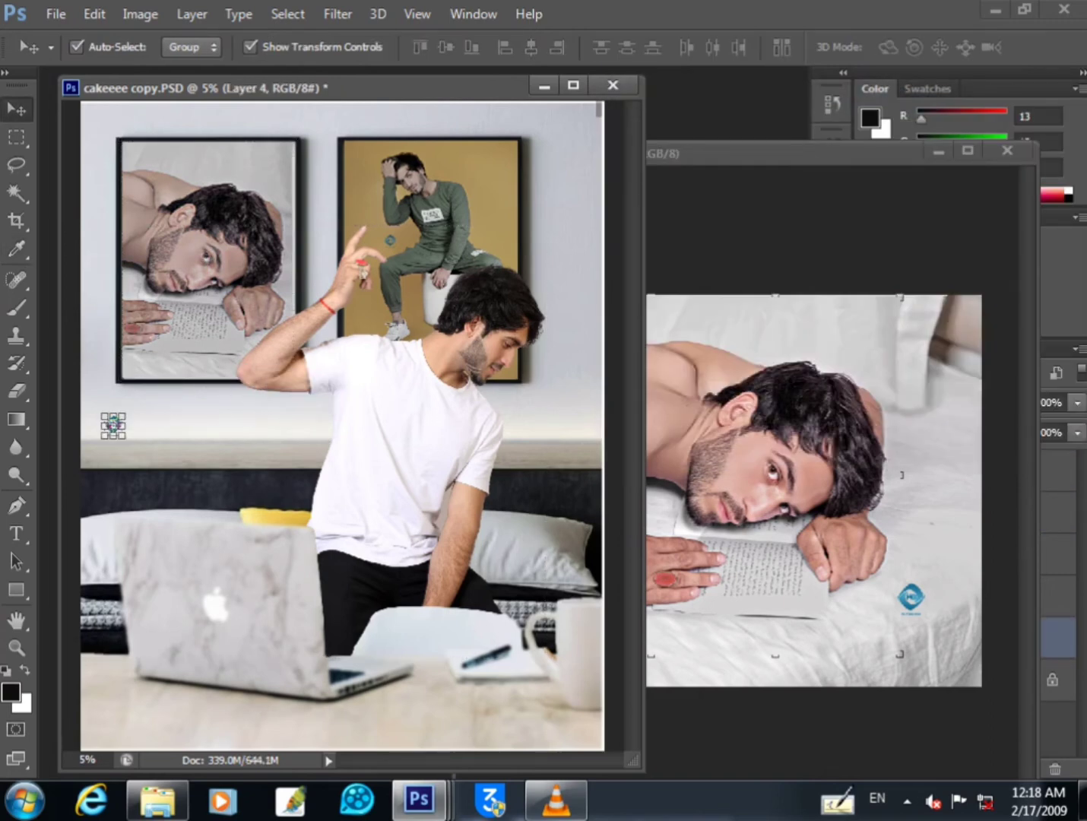
left_click_drag(101, 403, 206, 486)
left_click_drag(136, 342, 568, 319)
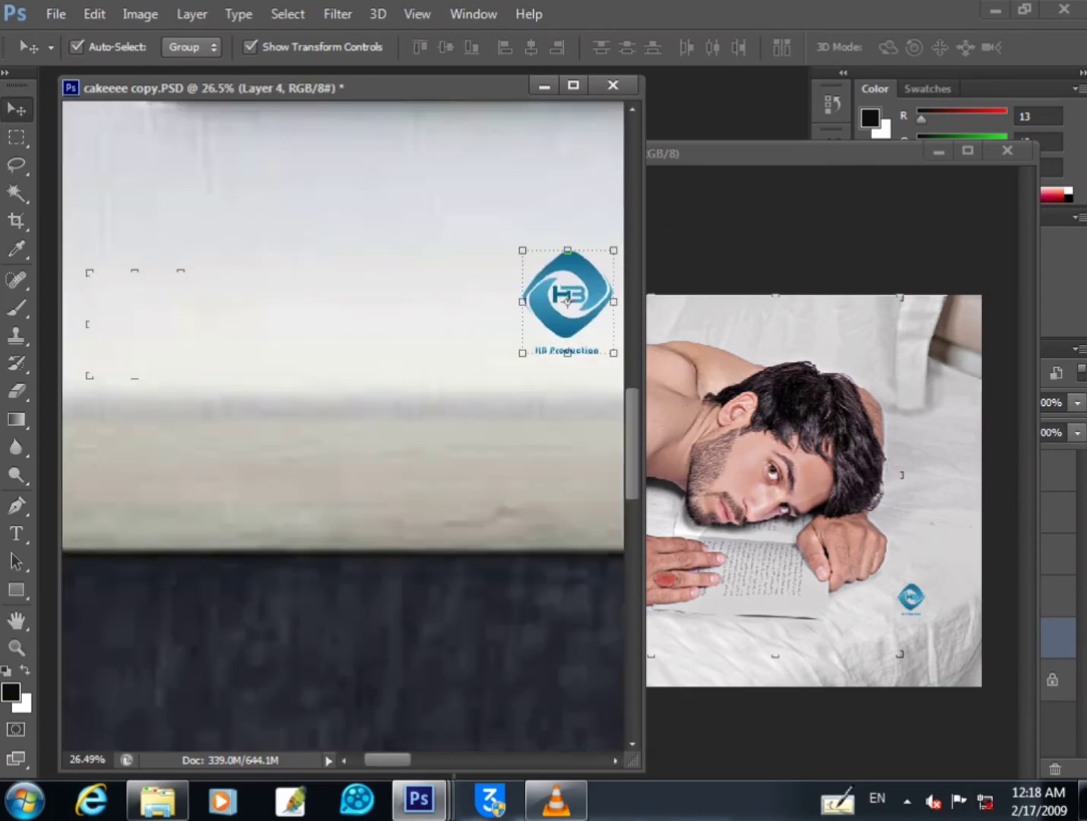
scroll(568, 321, "down", 4)
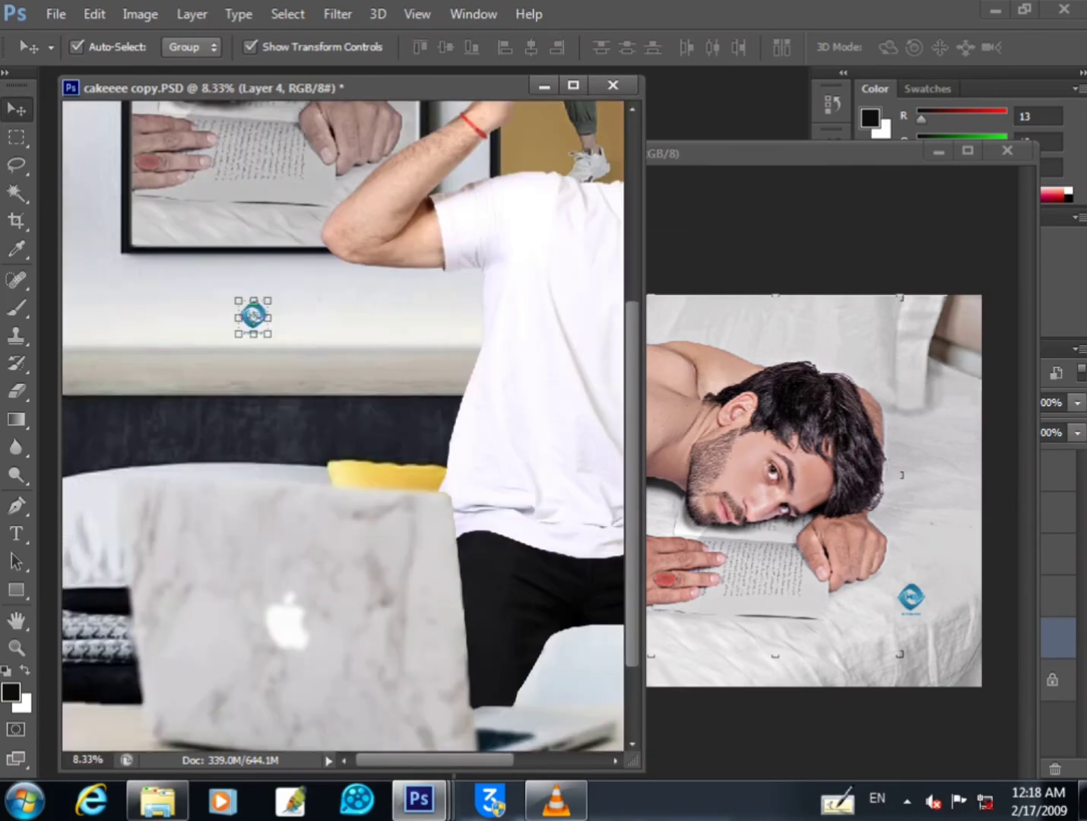
scroll(253, 315, "up", 2)
left_click_drag(251, 323, 566, 371)
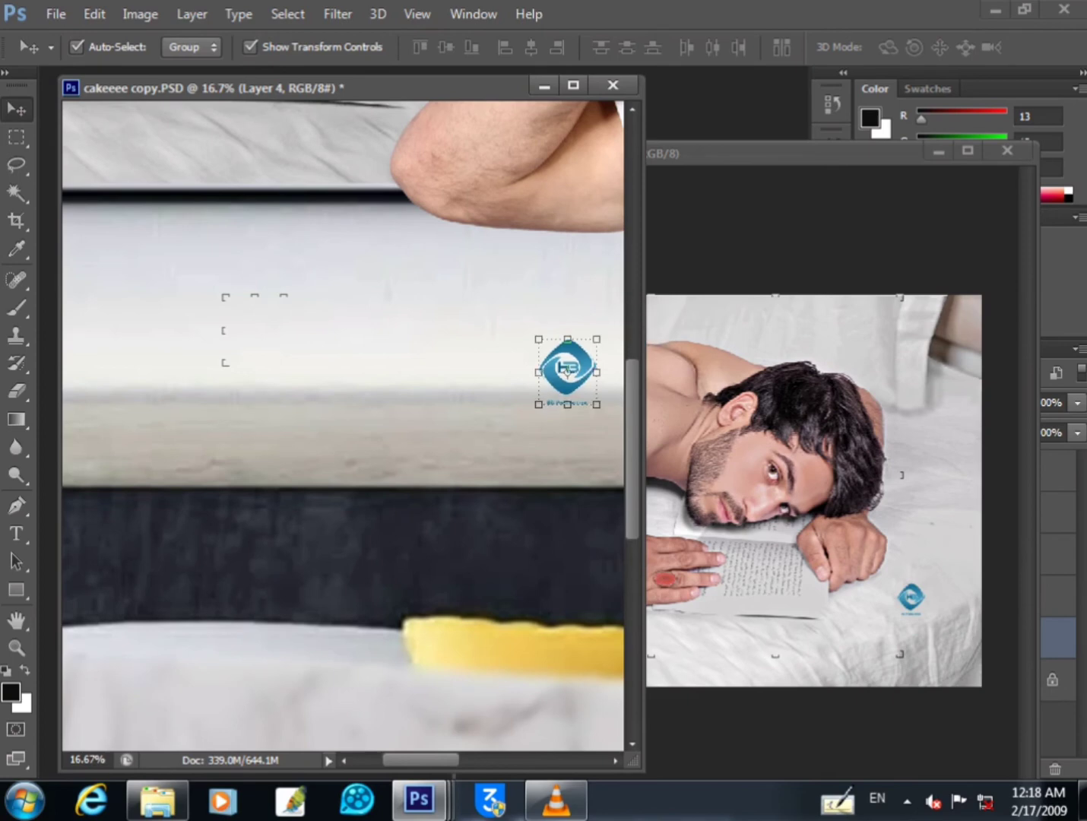
- Fit the whole image in view, save the document, and select the man's layer
key("ctrl+0")
key("ctrl+s")
left_click(372, 439)
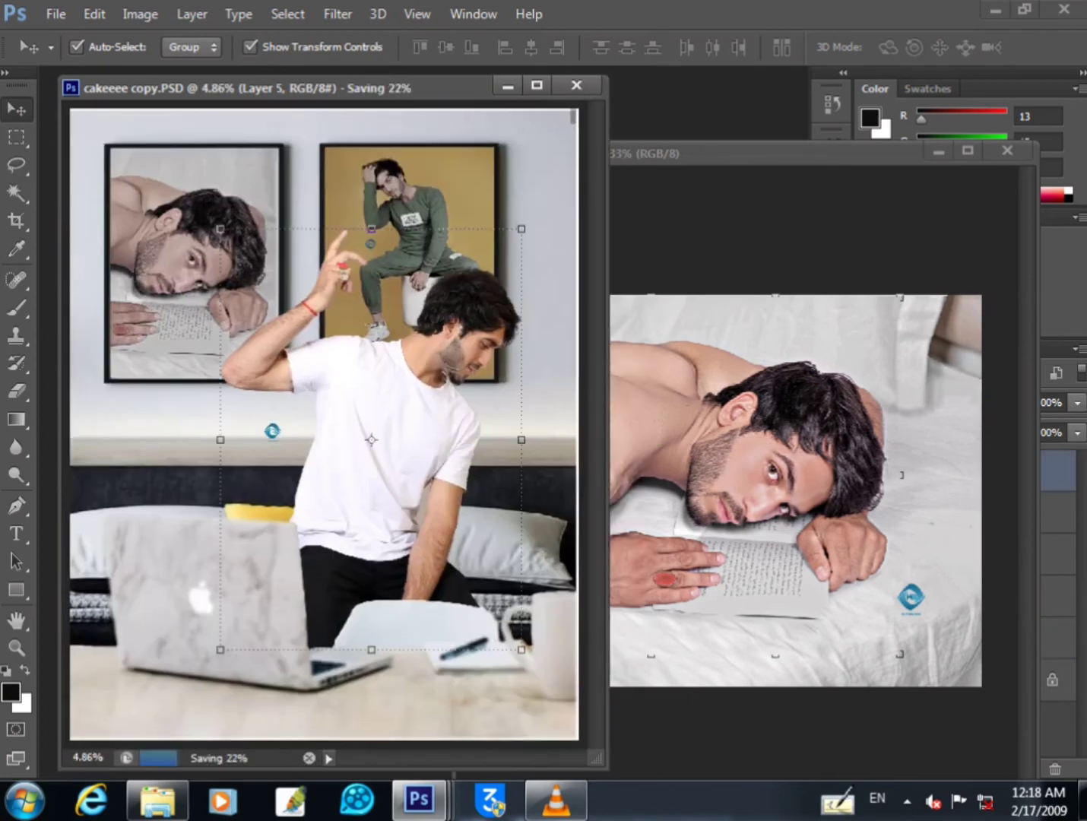
- Apply Shadows/Highlights to the man's layer with shadow amount 14%, shadow tonal width 98% and color correction -48
key("alt+i")
key("j")
key("w")
left_click_drag(800, 239, 749, 239)
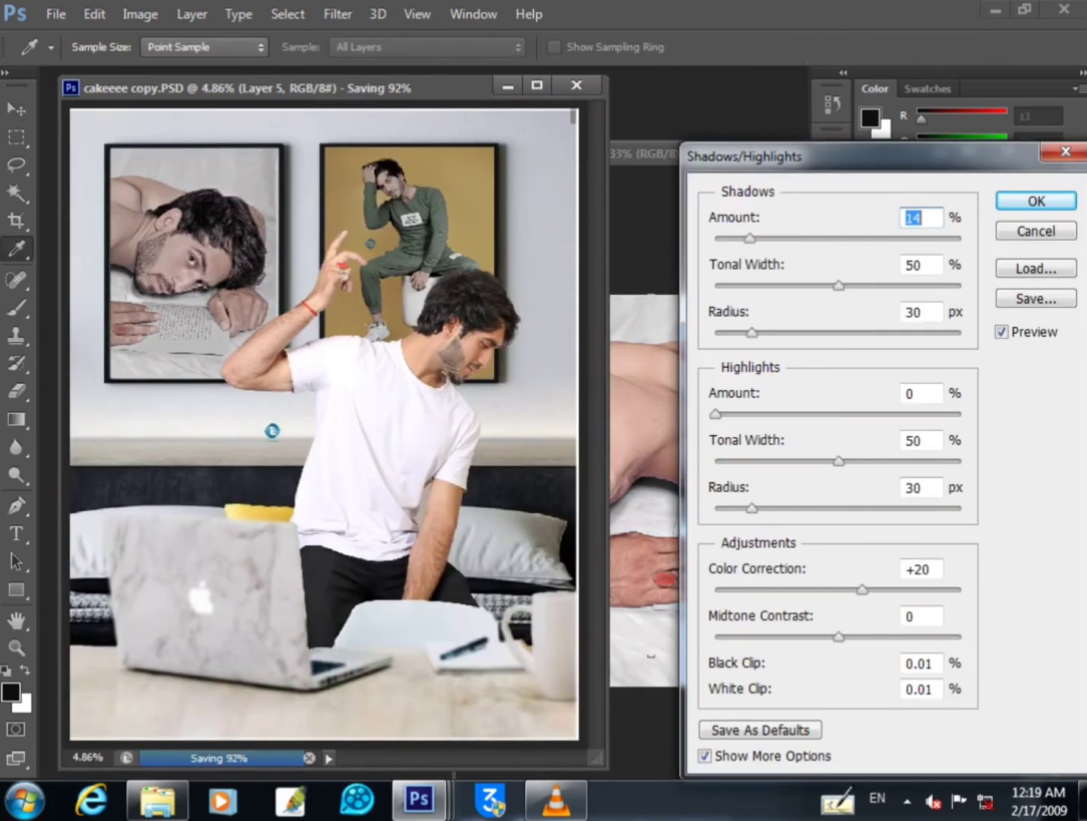
left_click_drag(896, 156, 803, 155)
left_click_drag(744, 285, 861, 285)
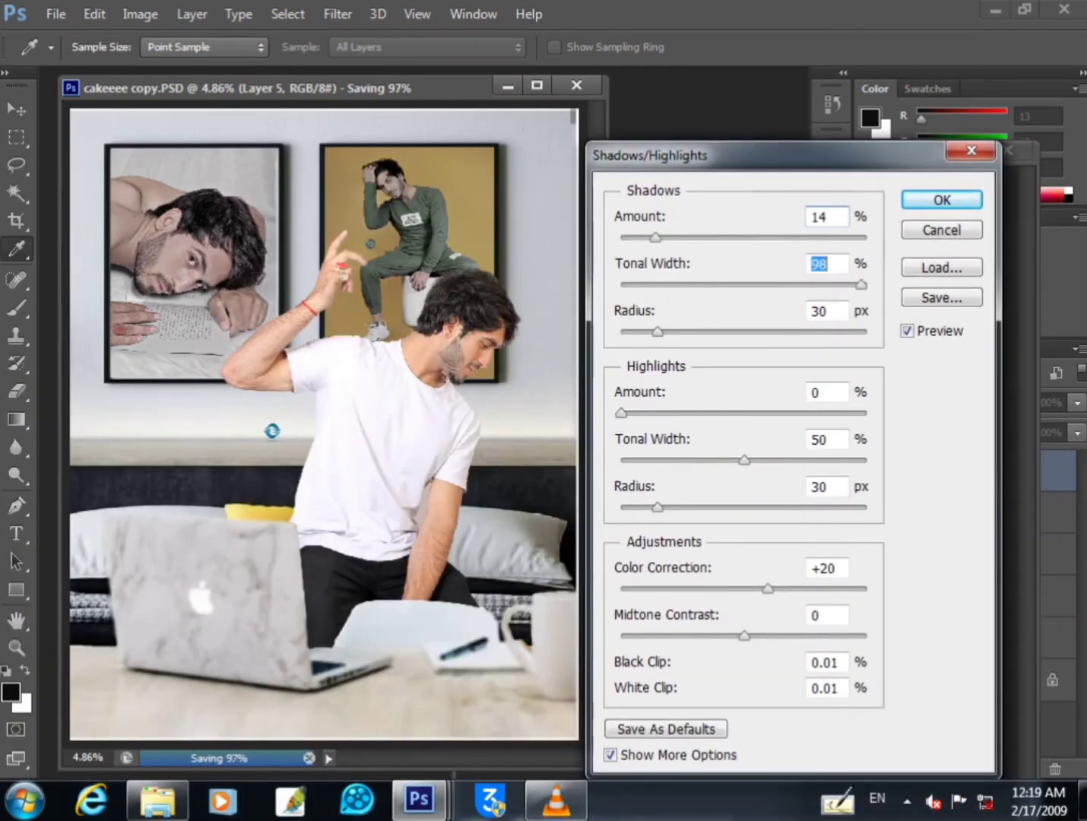
left_click_drag(768, 589, 685, 589)
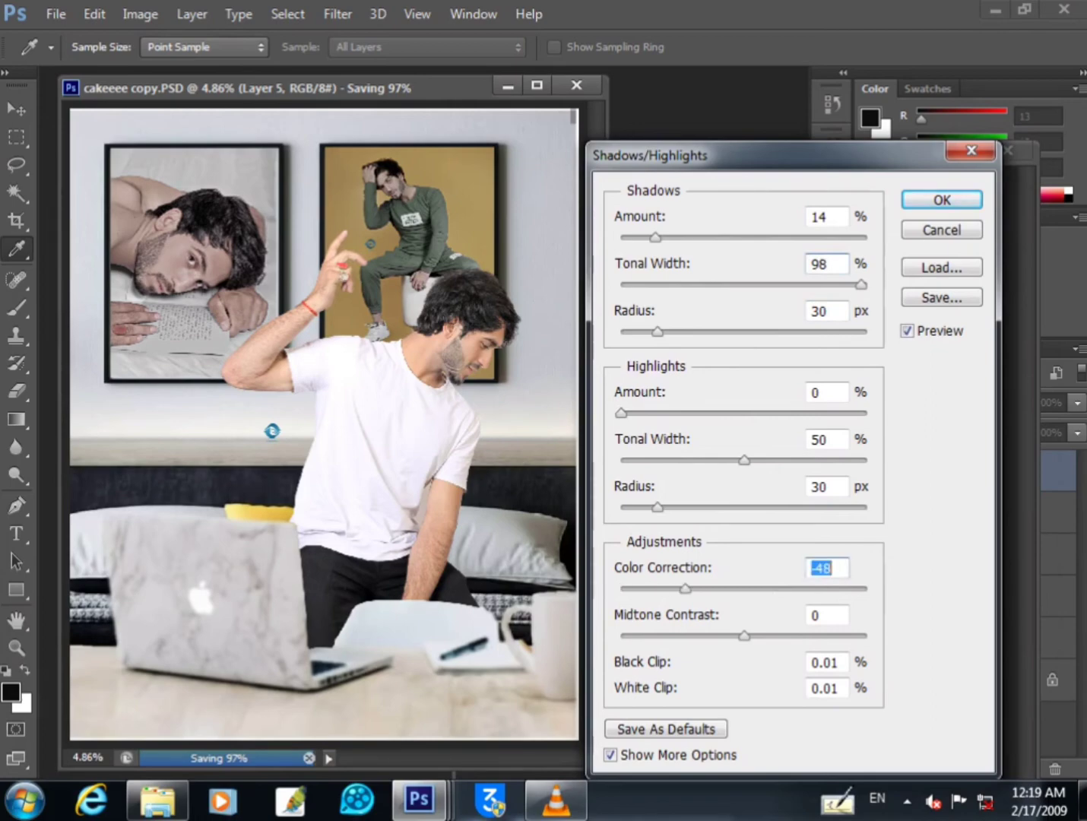
key("Return")
key("v")
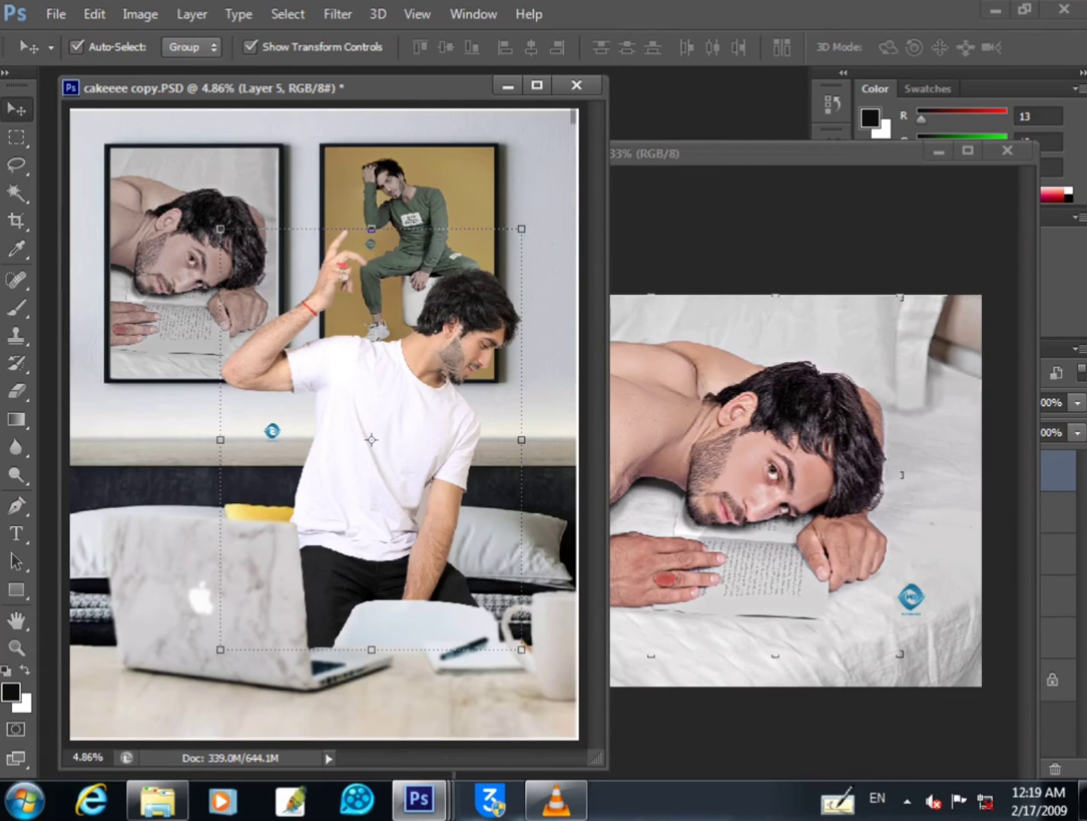
- Lower the saturation of the man's layer to about -16 with Hue/Saturation and save the document
key("ctrl+u")
left_click_drag(827, 293, 792, 292)
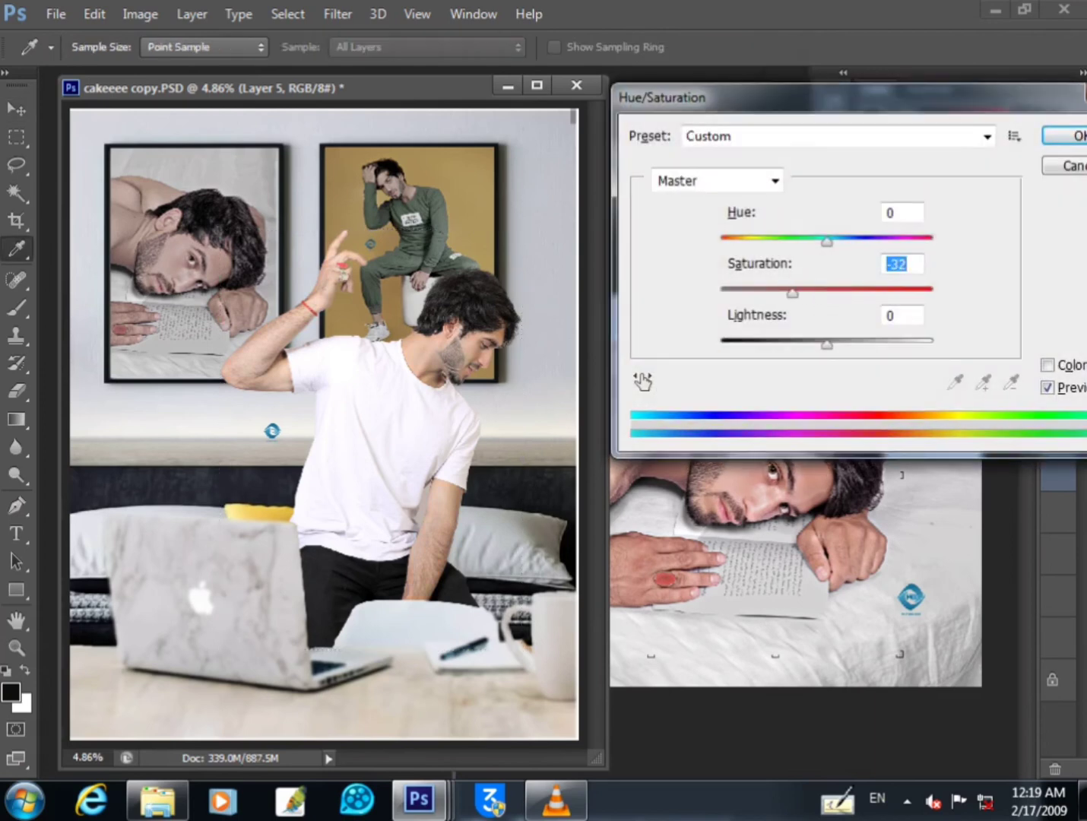
key("Up")
key("Up")
key("Up")
key("Up")
key("Up")
key("Up")
key("Up")
key("Up")
key("Up")
key("Up")
key("Up")
key("Up")
key("Up")
key("Up")
key("Up")
key("Up")
key("Return")
key("v")
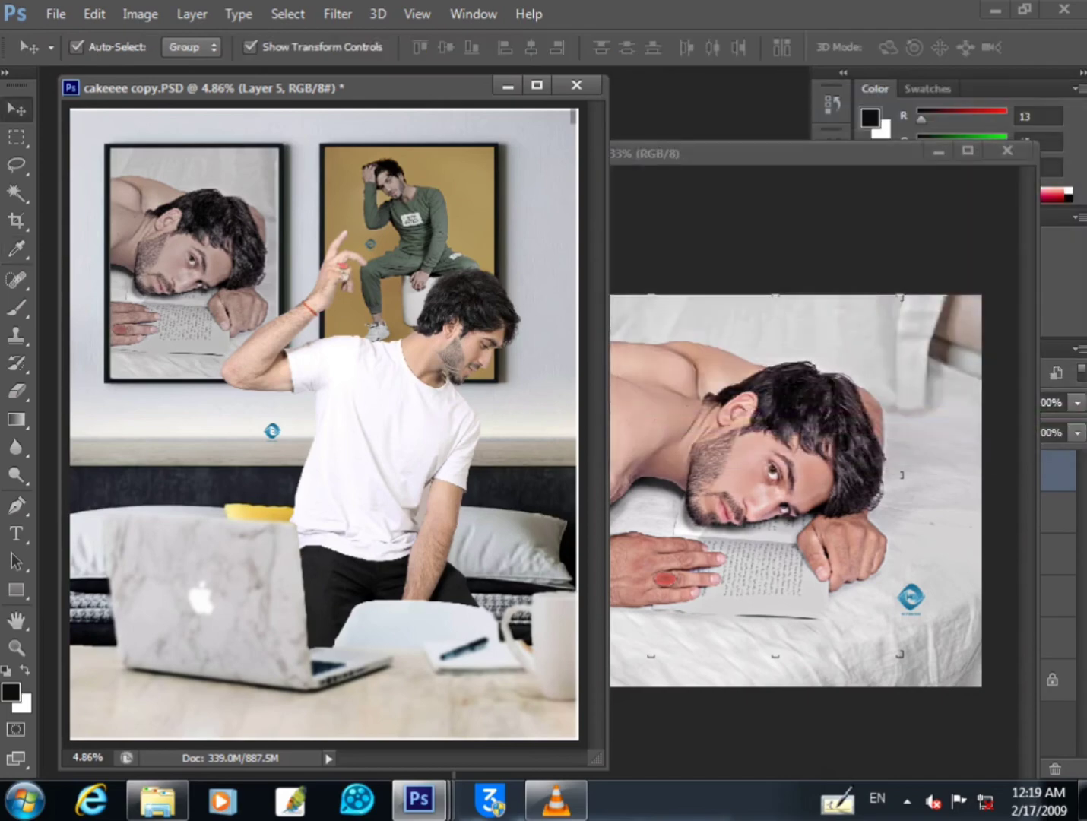
key("ctrl+s")
- Lighten a thin line along the beard edge just below the sideburn with the Dodge tool, size 20, Midtones, 50% exposure
left_click(395, 279)
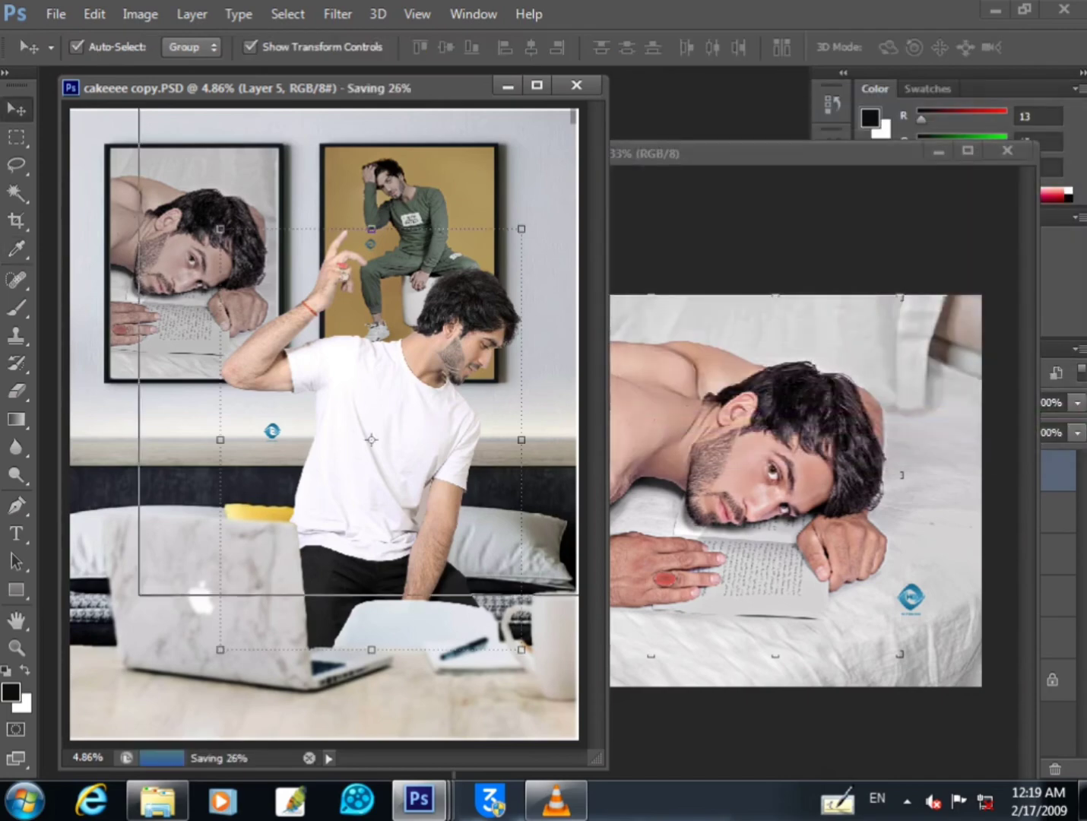
left_click_drag(427, 301, 502, 370)
key("ctrl+minus")
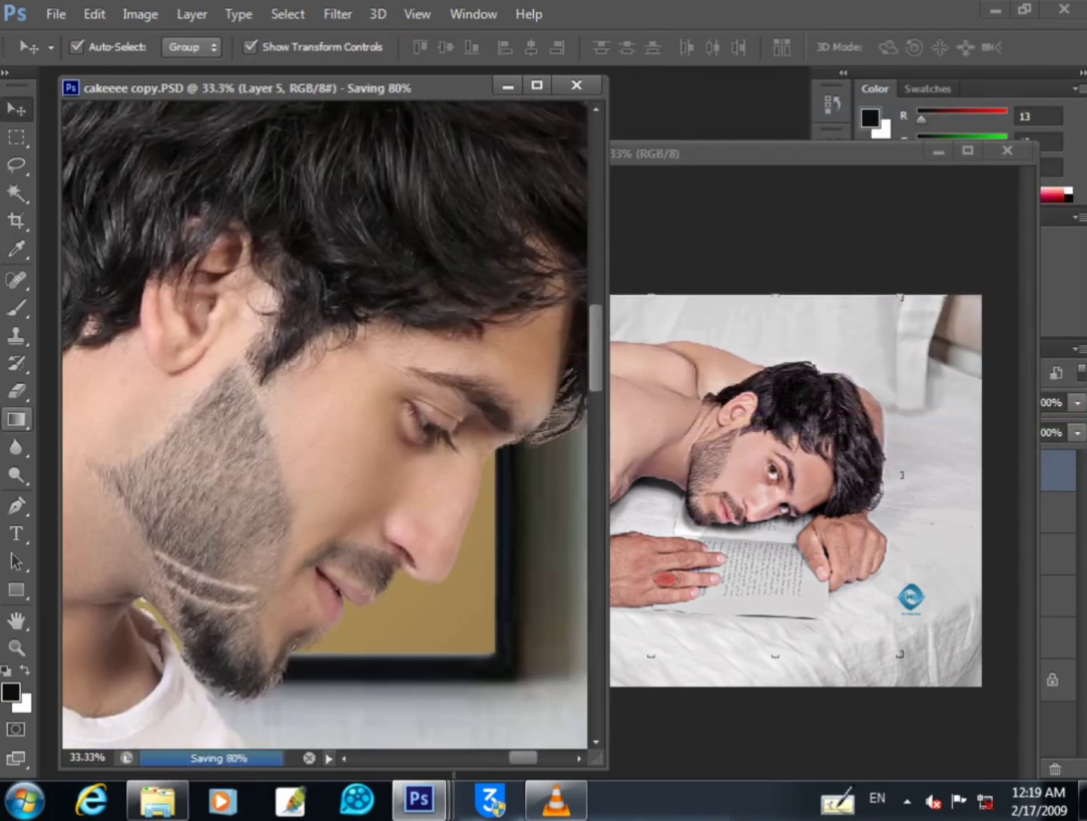
key("o")
left_click_drag(253, 375, 259, 396)
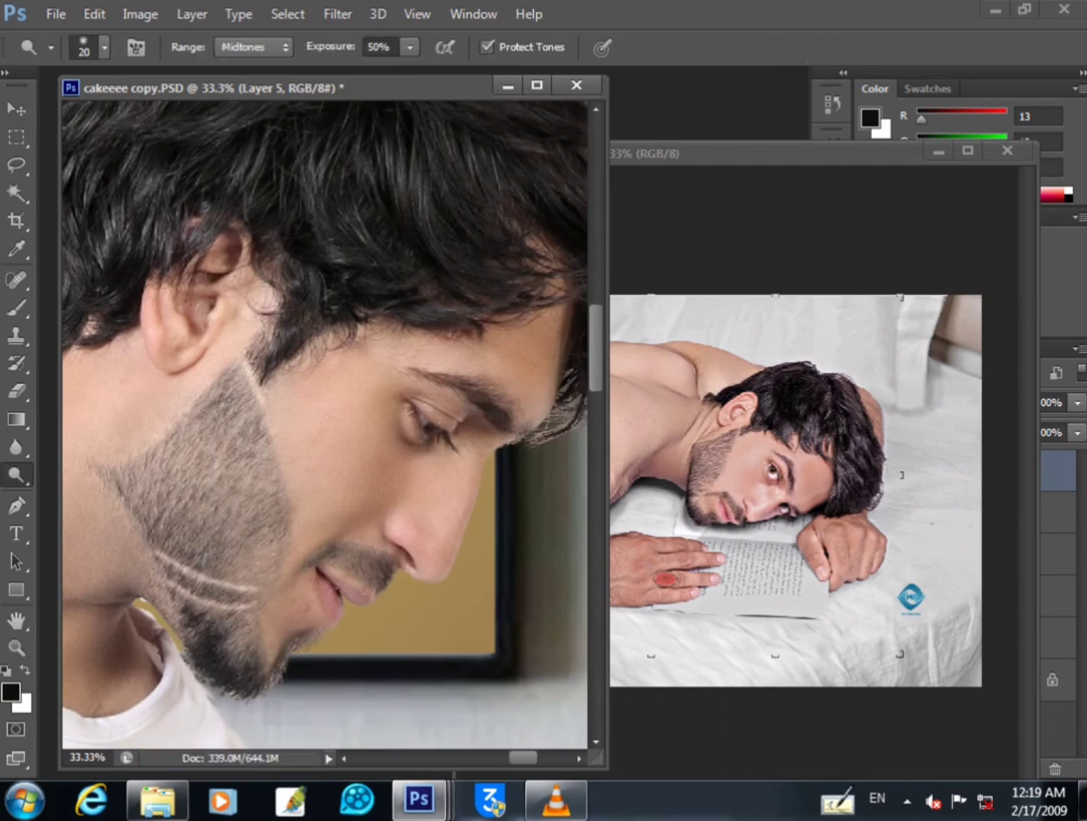
key("ctrl+z")
left_click_drag(246, 365, 264, 423)
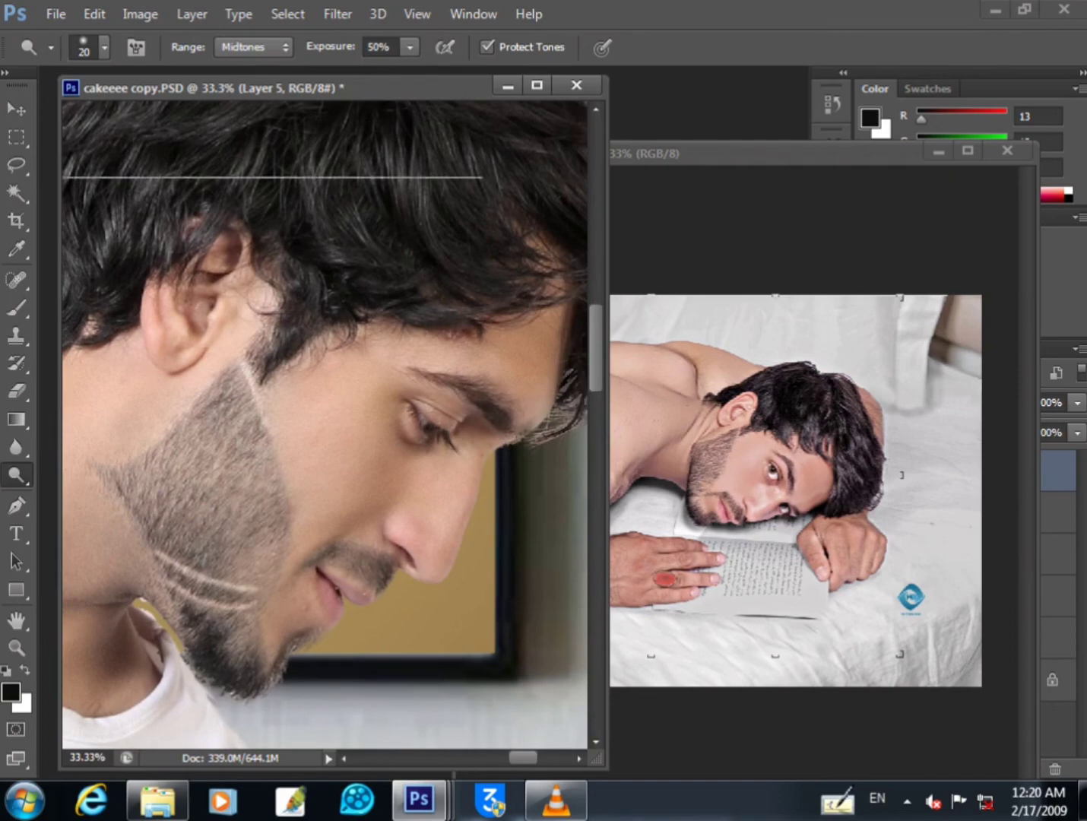
- Save the document with the dodged beard line
key("ctrl+minus")
key("ctrl+minus")
key("ctrl+minus")
key("ctrl+minus")
key("ctrl+minus")
key("ctrl+s")
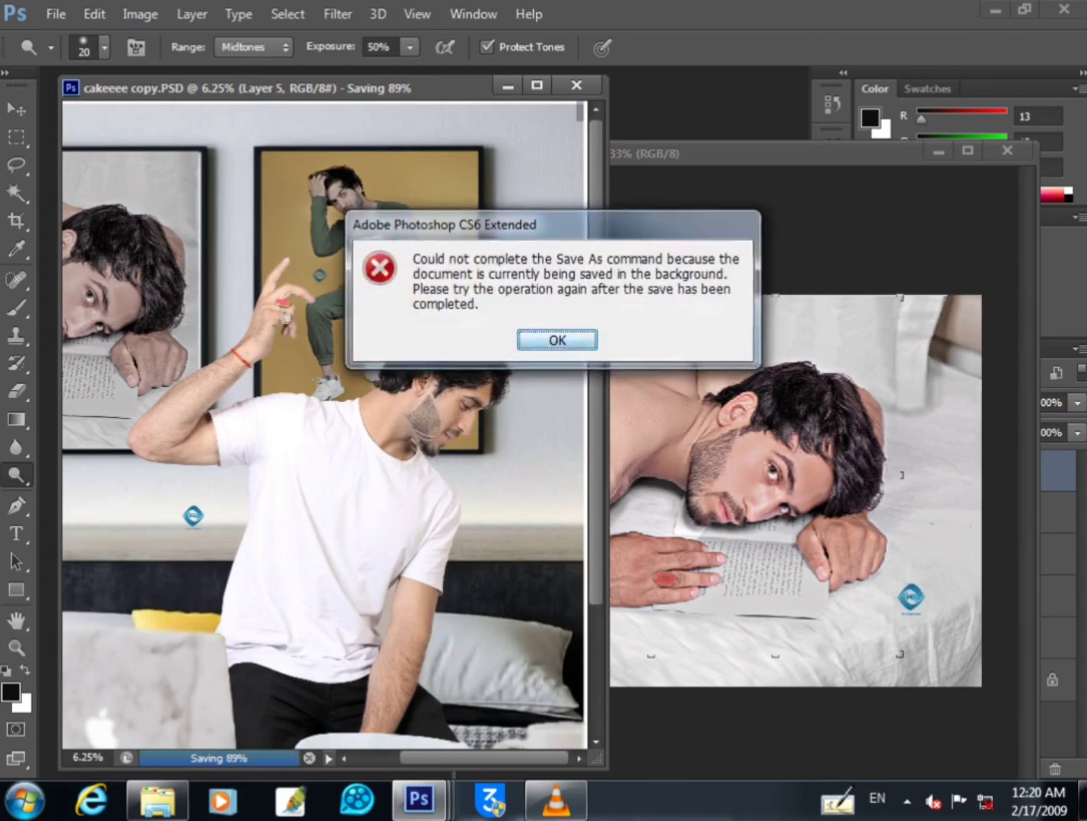
key("Return")
- Save a JPEG copy as cakeeee copy.jpg with quality 12 (Maximum), Progressive format and 3 scans
key("ctrl+shift+s")
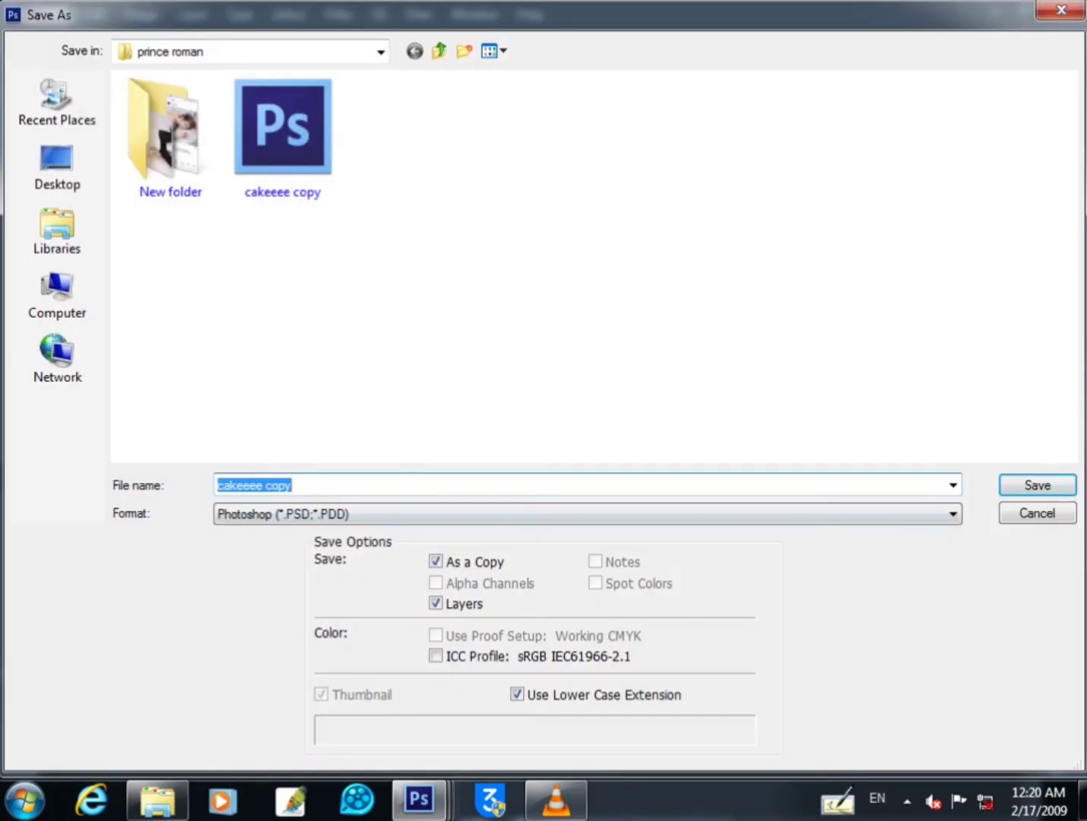
left_click(588, 513)
left_click(587, 328)
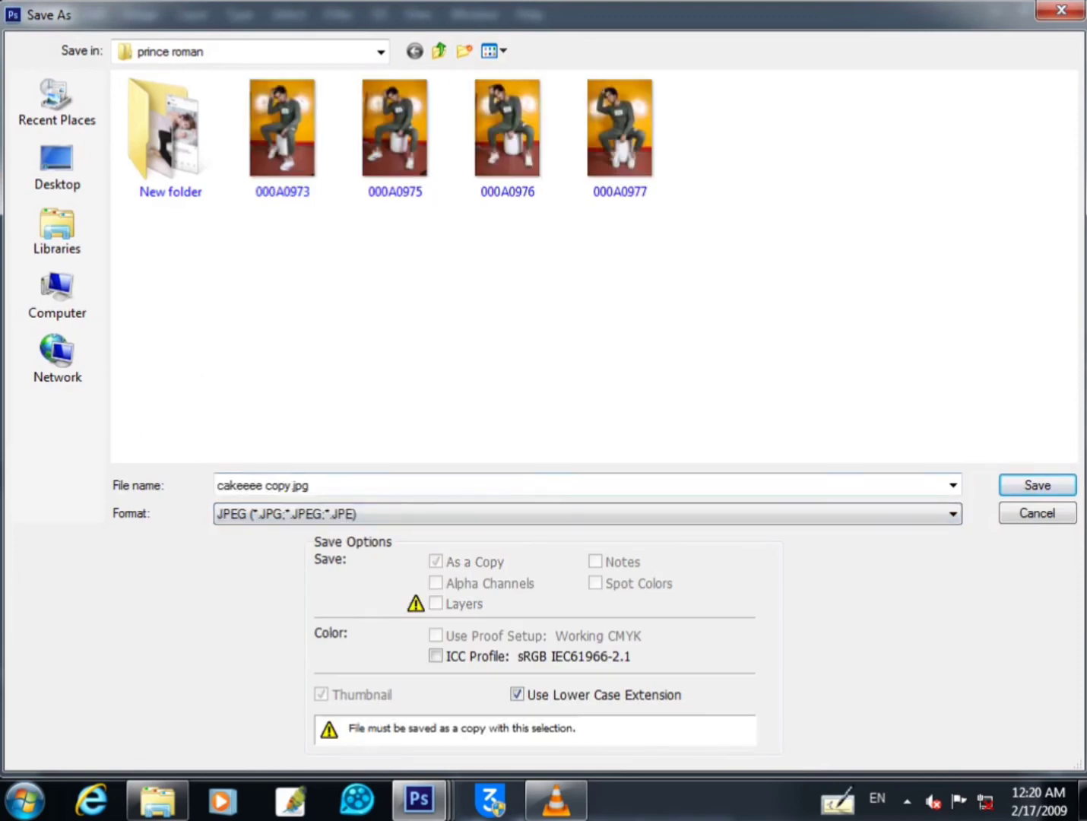
key("Return")
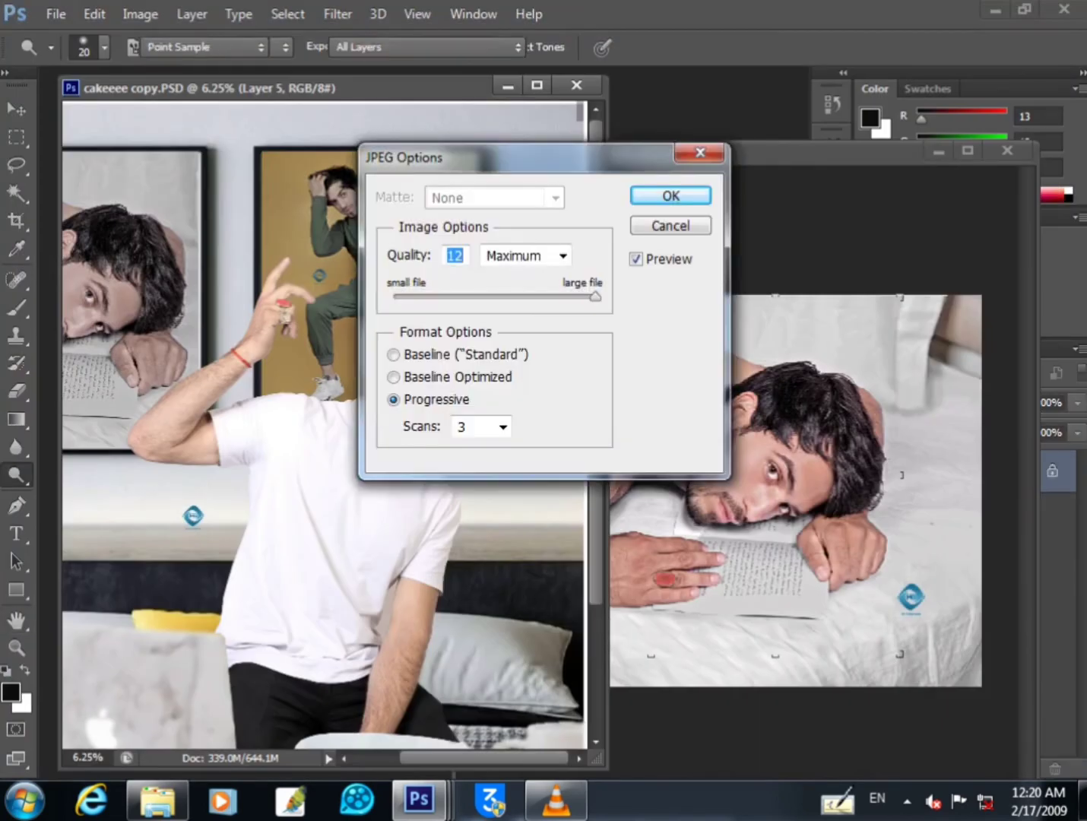
key("Return")
- Minimize the reclining portrait's document and review the whole composite in the full-screen view modes
left_click(939, 151)
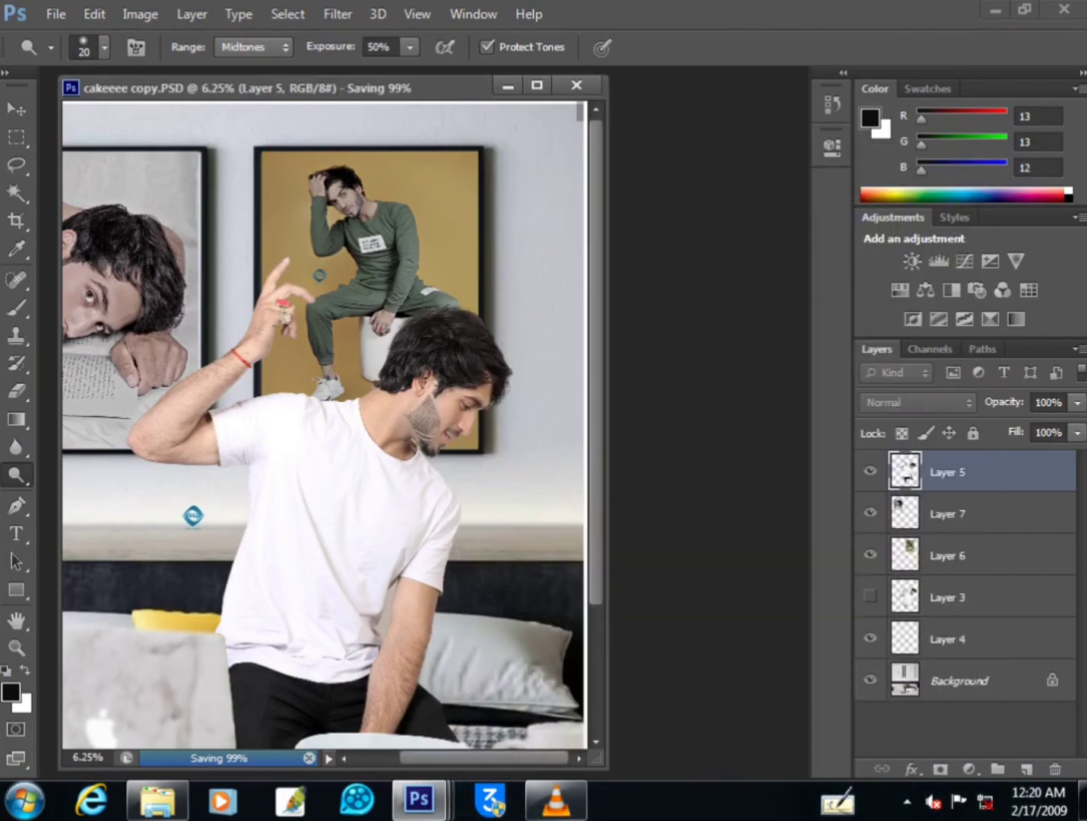
left_click_drag(448, 88, 615, 83)
key("ctrl+minus")
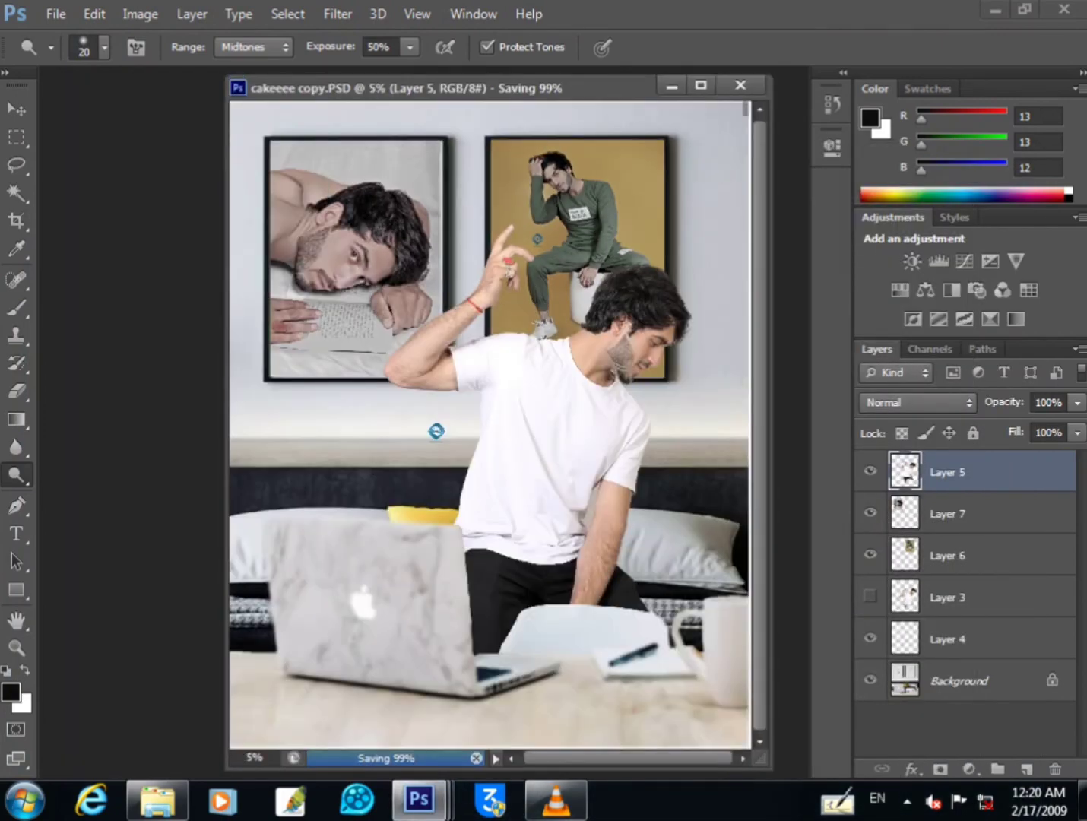
key("f")
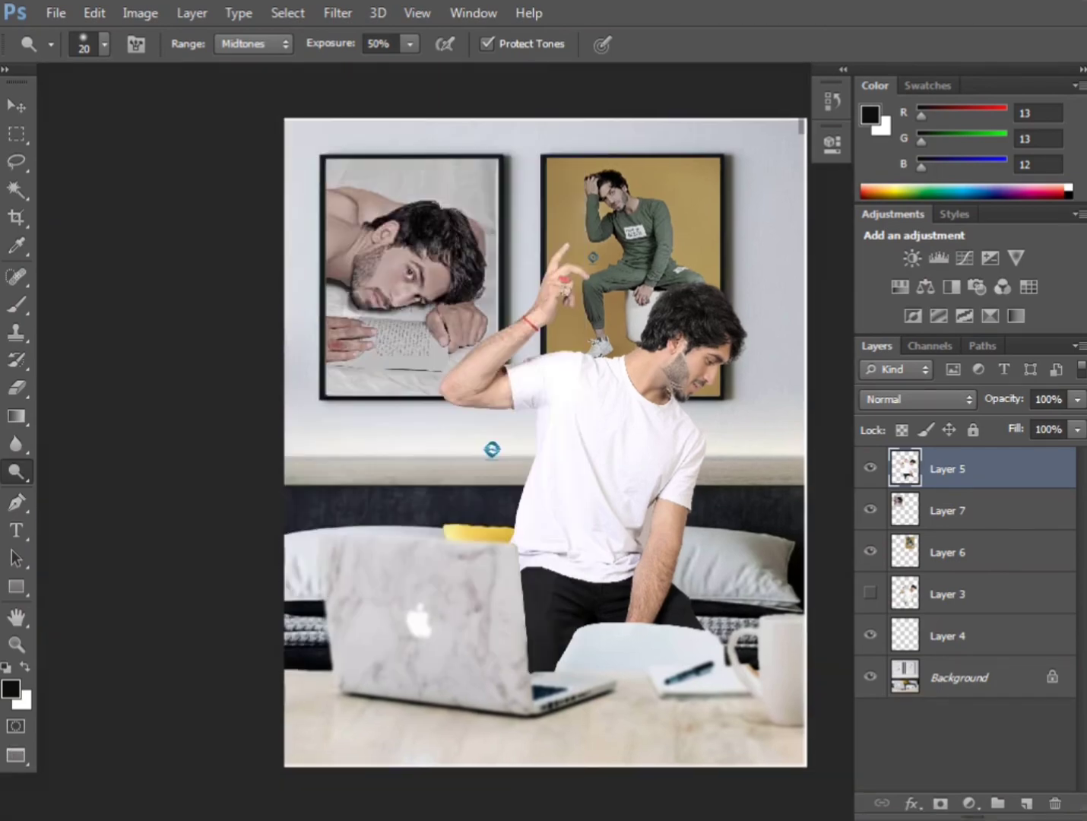
key("f")
key("f")
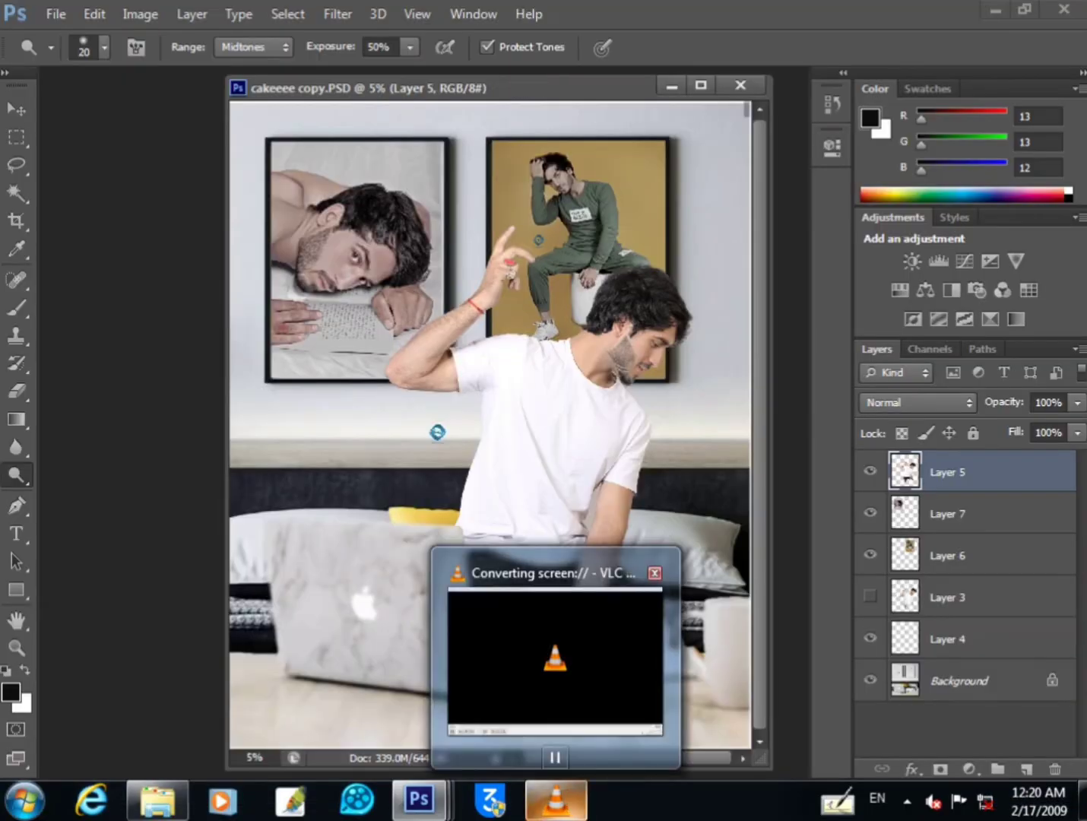
left_click(555, 800)
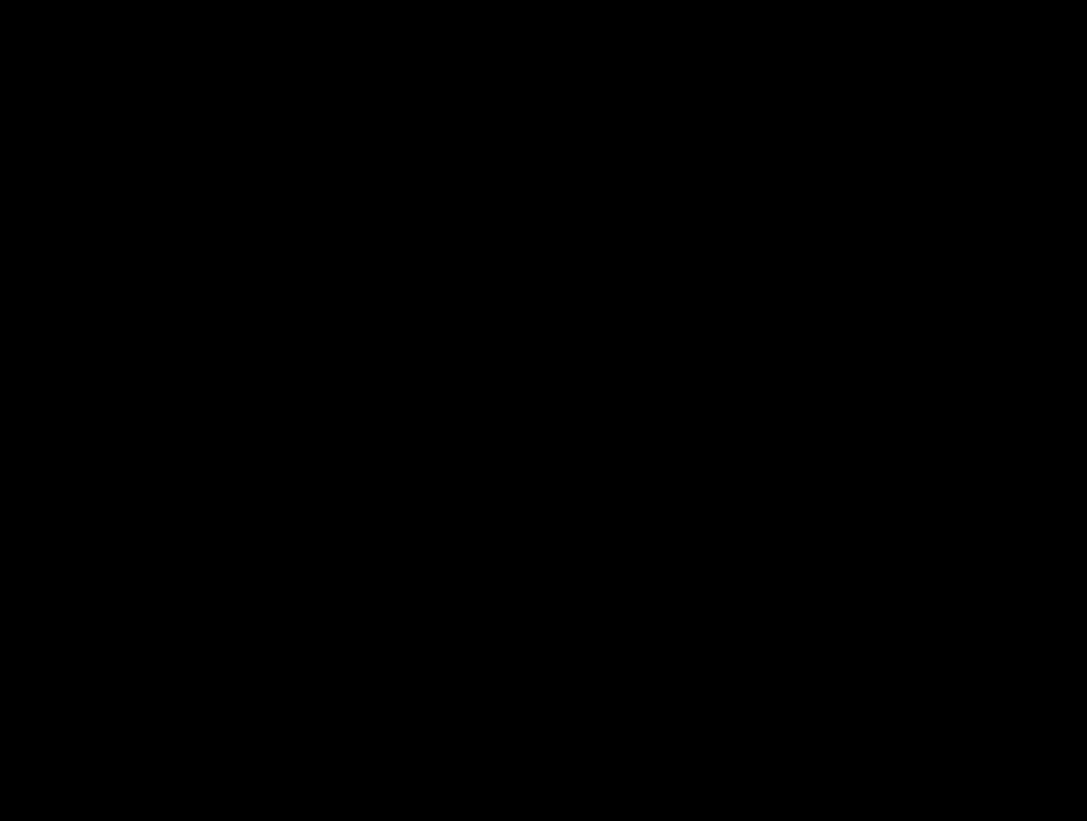